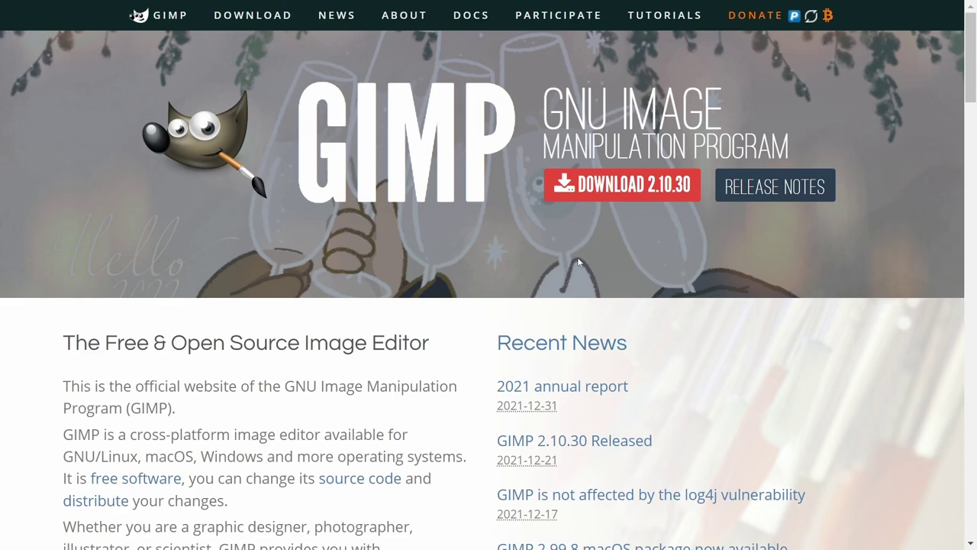
Download the GIMP 2.10.30 installer for Windows directly and start the installation with English as the setup language.
{"action": "left_click", "coordinate": [600, 192]}
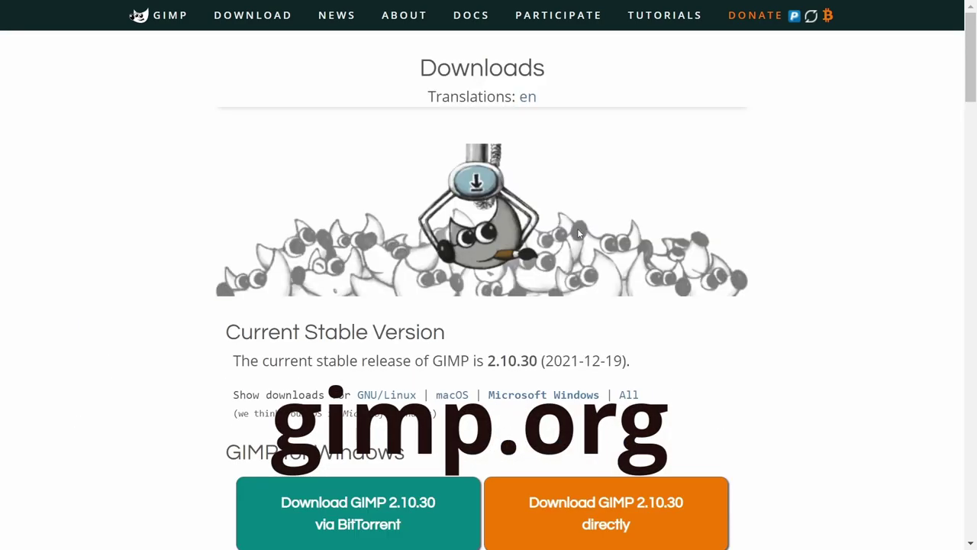
{"action": "scroll", "coordinate": [578, 233], "scroll_direction": "down", "scroll_amount": 3}
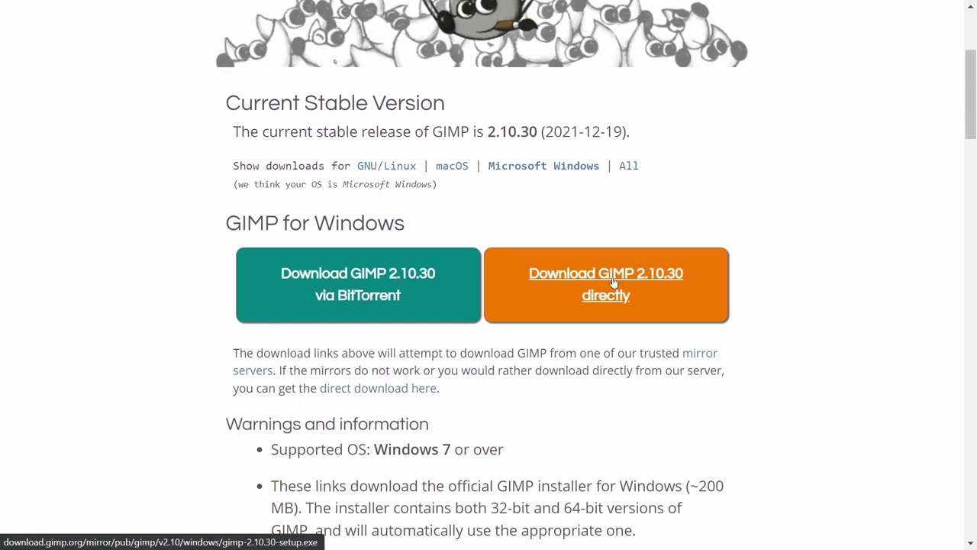
{"action": "left_click", "coordinate": [615, 279]}
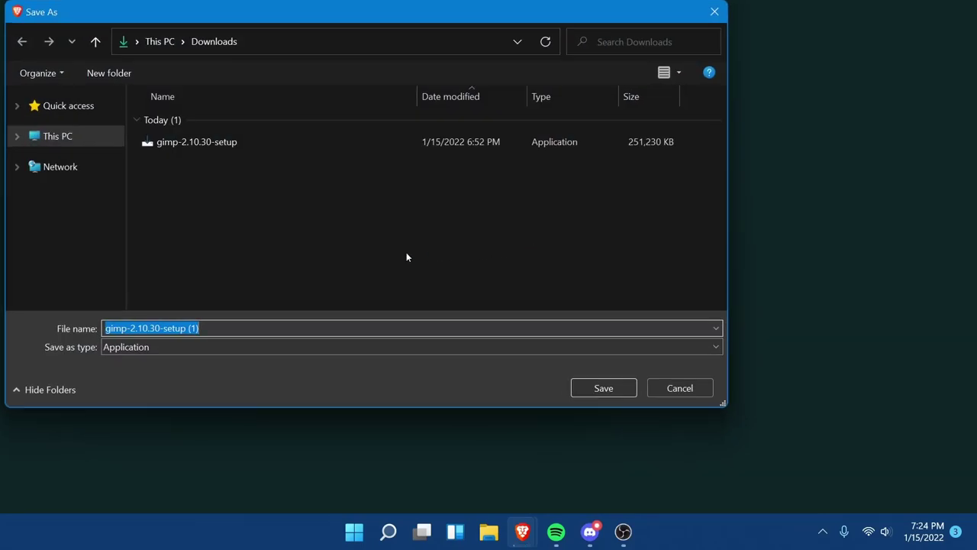
{"action": "key", "text": "Return"}
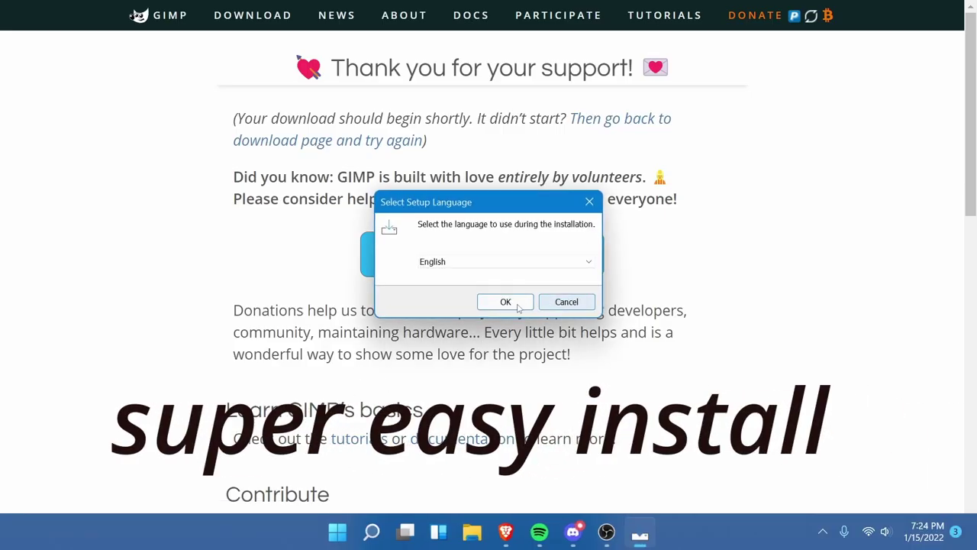
{"action": "left_click", "coordinate": [504, 300]}
{"action": "left_click", "coordinate": [571, 380]}
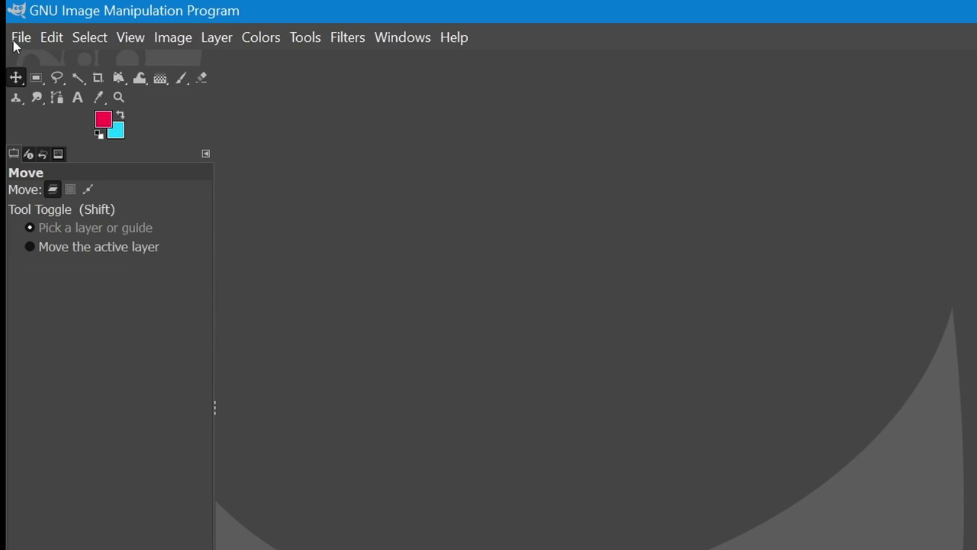
Create a new image with a width of 1280 px and a height of 720 px.
{"action": "left_click", "coordinate": [10, 28]}
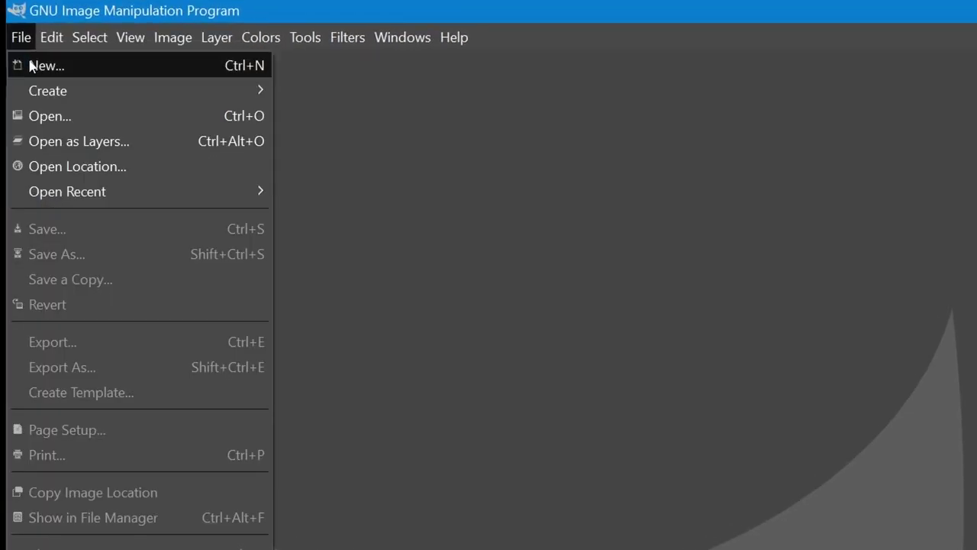
{"action": "left_click", "coordinate": [34, 66]}
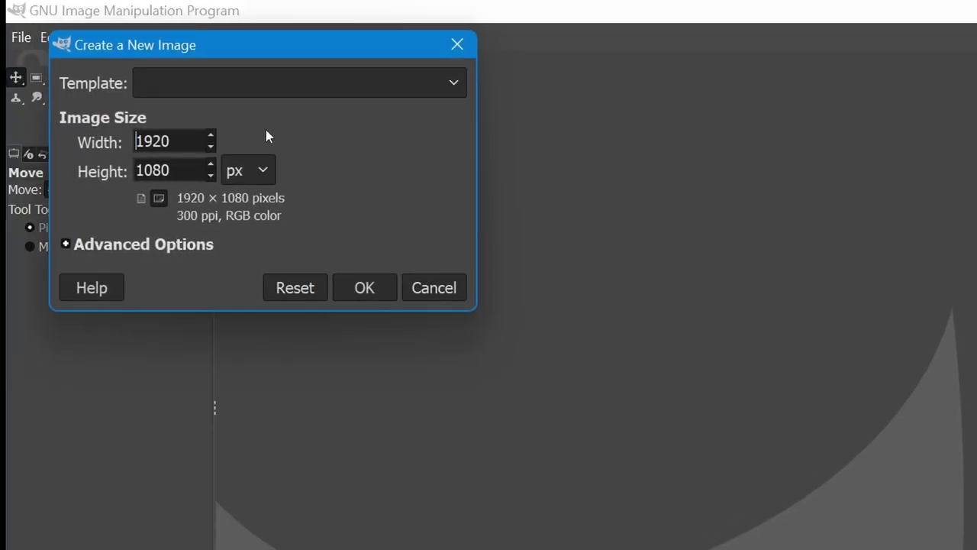
{"action": "left_click_drag", "start_coordinate": [170, 142], "coordinate": [142, 141]}
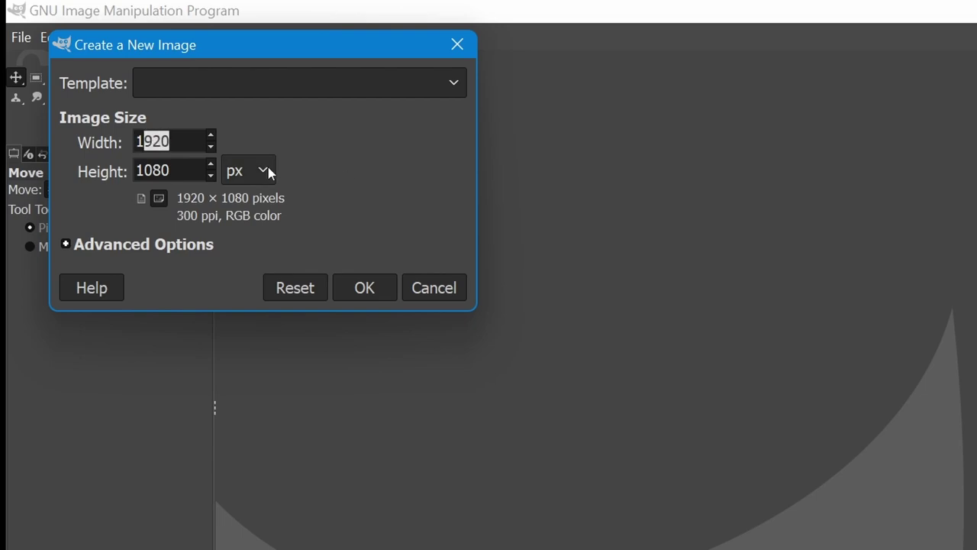
{"action": "double_click", "coordinate": [141, 141]}
{"action": "left_click", "coordinate": [246, 170]}
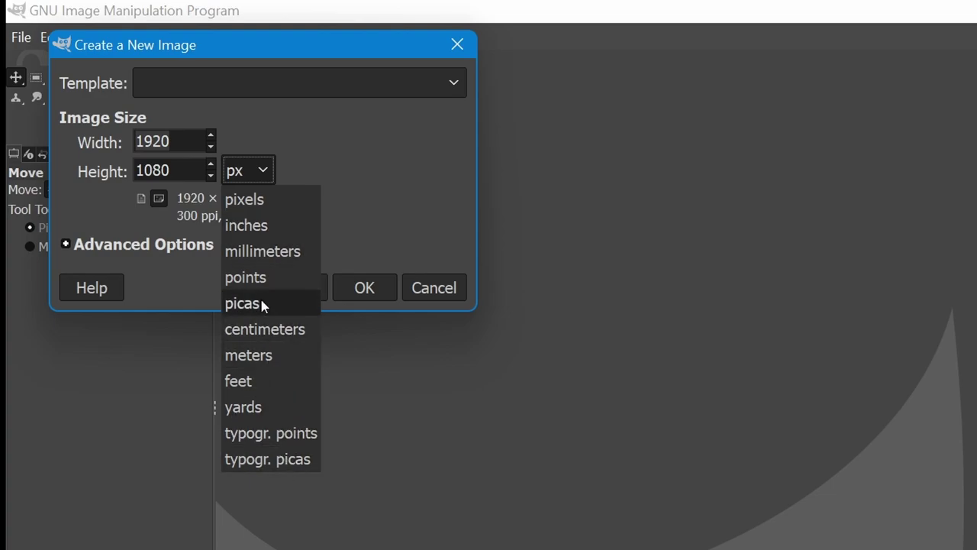
{"action": "left_click", "coordinate": [229, 170]}
{"action": "double_click", "coordinate": [153, 141]}
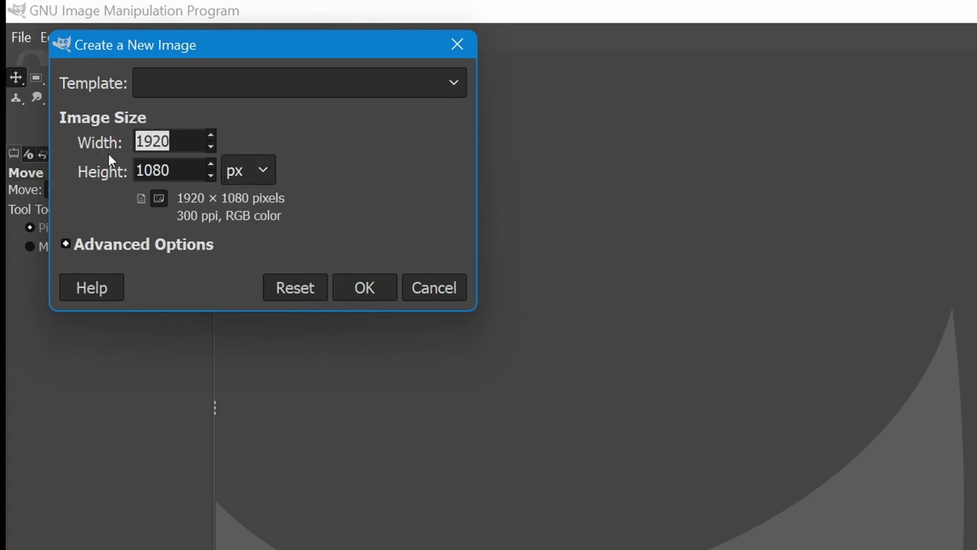
{"action": "type", "text": "1280"}
{"action": "key", "text": "Tab"}
{"action": "type", "text": "720"}
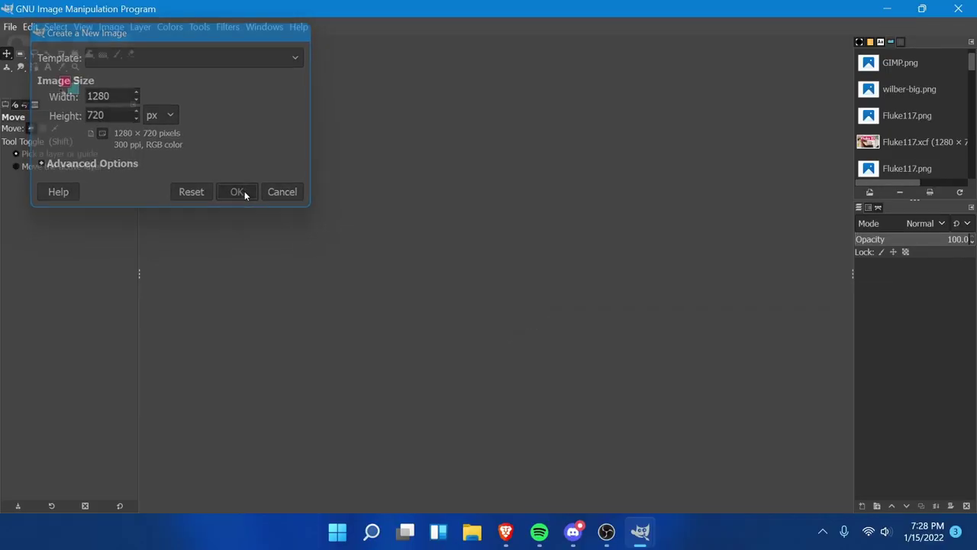
{"action": "left_click", "coordinate": [372, 292]}
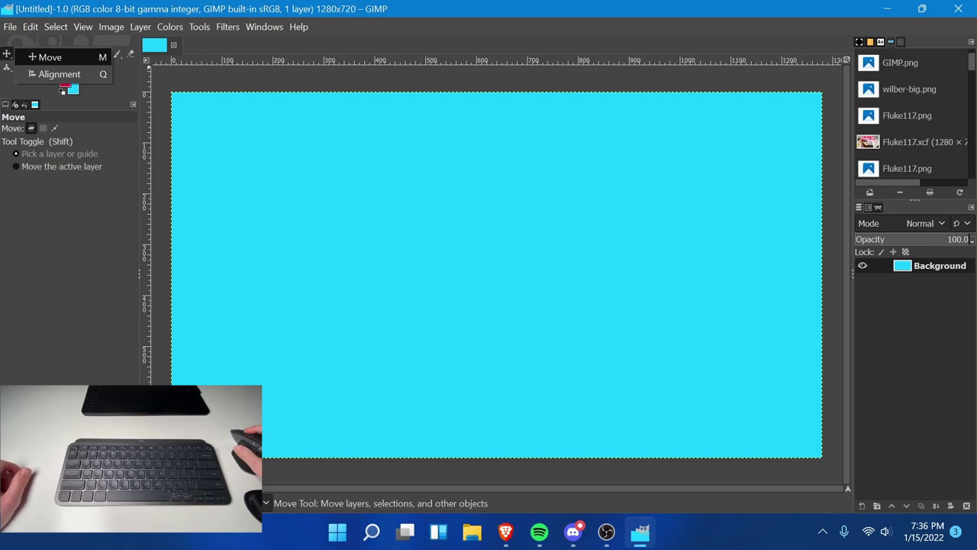
Look through the toolbox, switching to the Alignment tool and the Crop tool to see their options.
{"action": "left_click", "coordinate": [92, 266]}
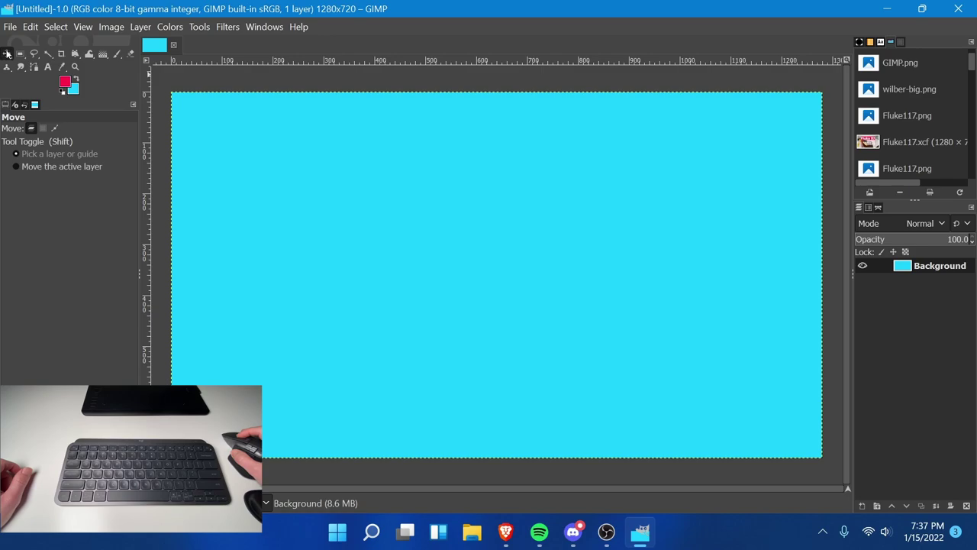
{"action": "left_click", "coordinate": [6, 54]}
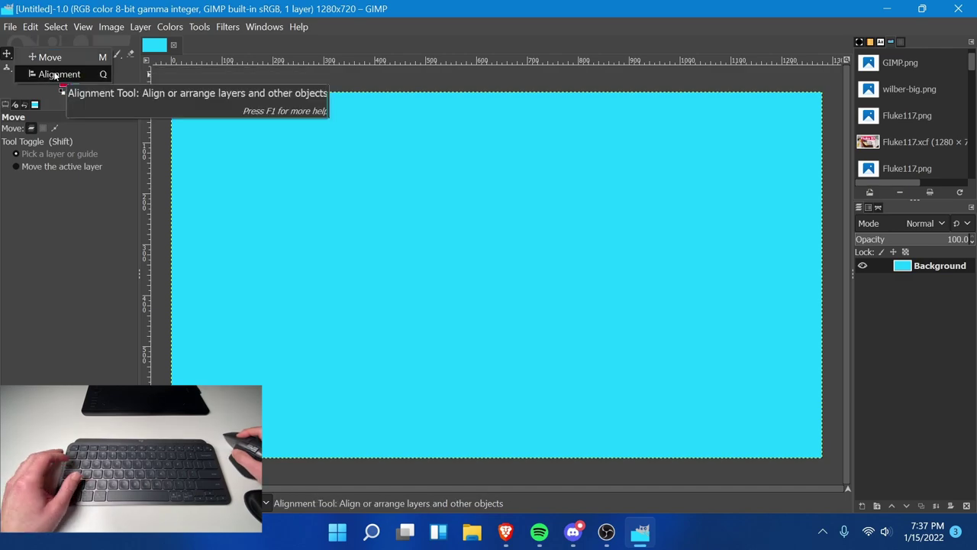
{"action": "left_click", "coordinate": [55, 74]}
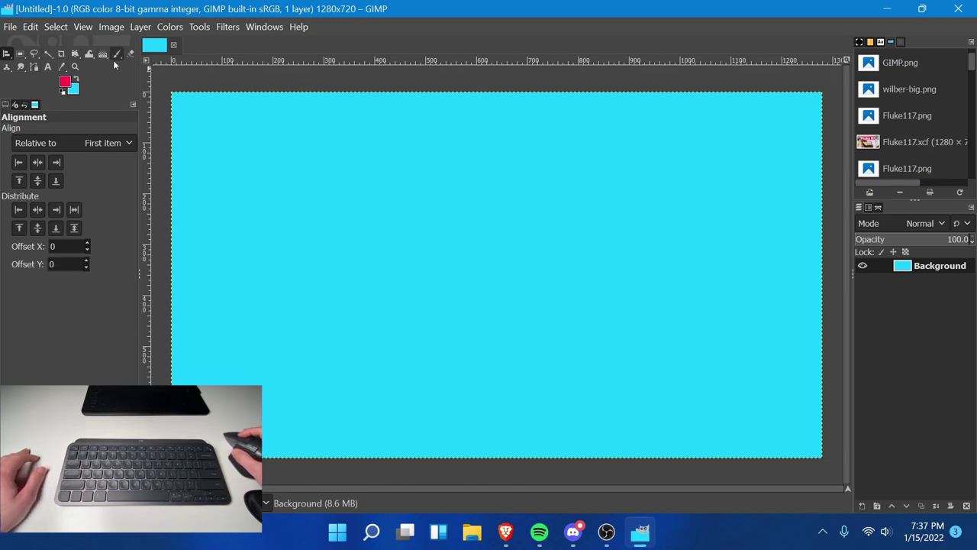
{"action": "mouse_move", "coordinate": [25, 57]}
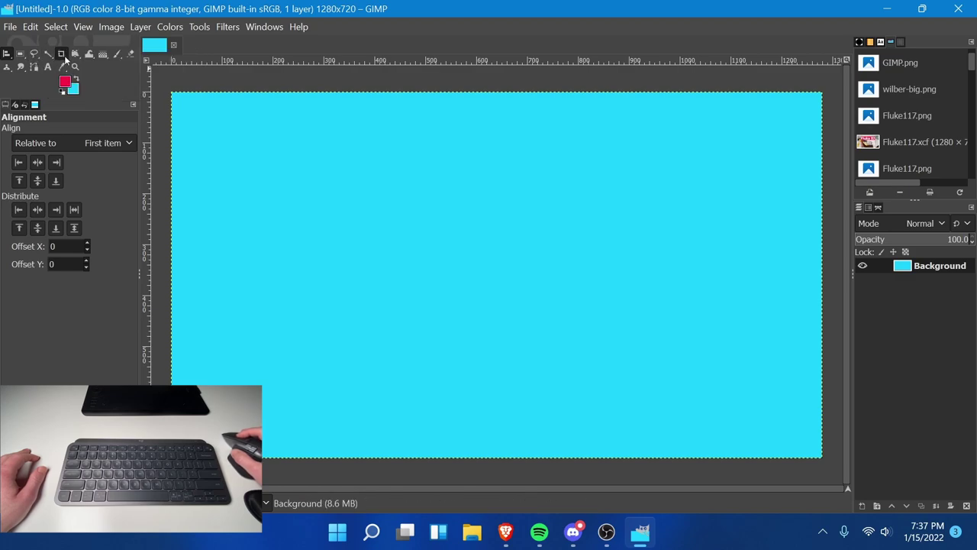
{"action": "left_click", "coordinate": [65, 56]}
{"action": "mouse_move", "coordinate": [78, 58]}
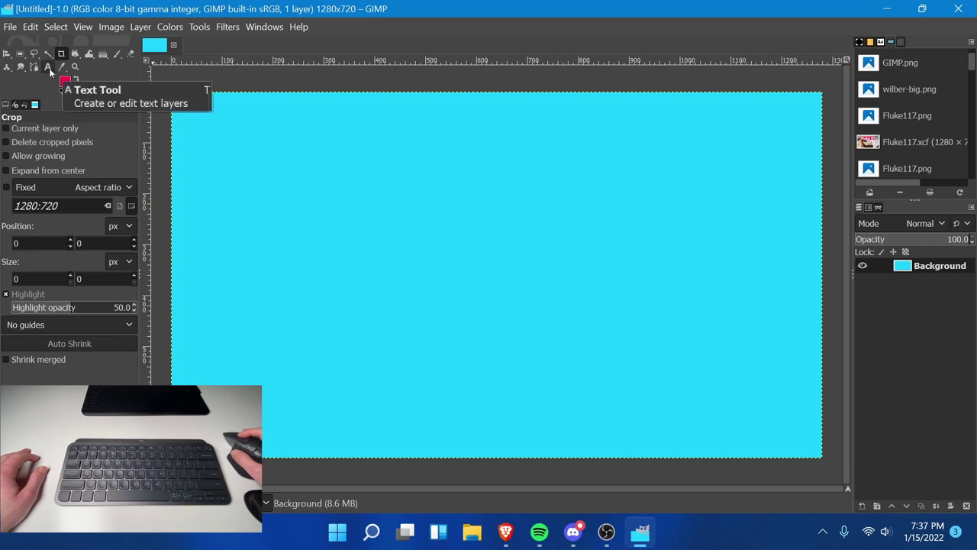
Activate the Text tool and add a new 1280 × 720 px layer filled with transparency.
{"action": "left_click", "coordinate": [47, 67]}
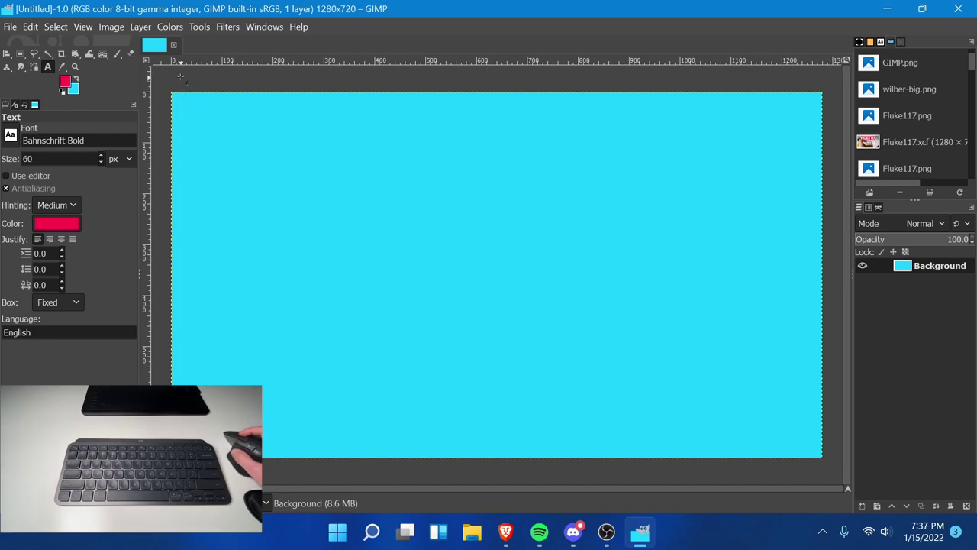
{"action": "left_click", "coordinate": [140, 27]}
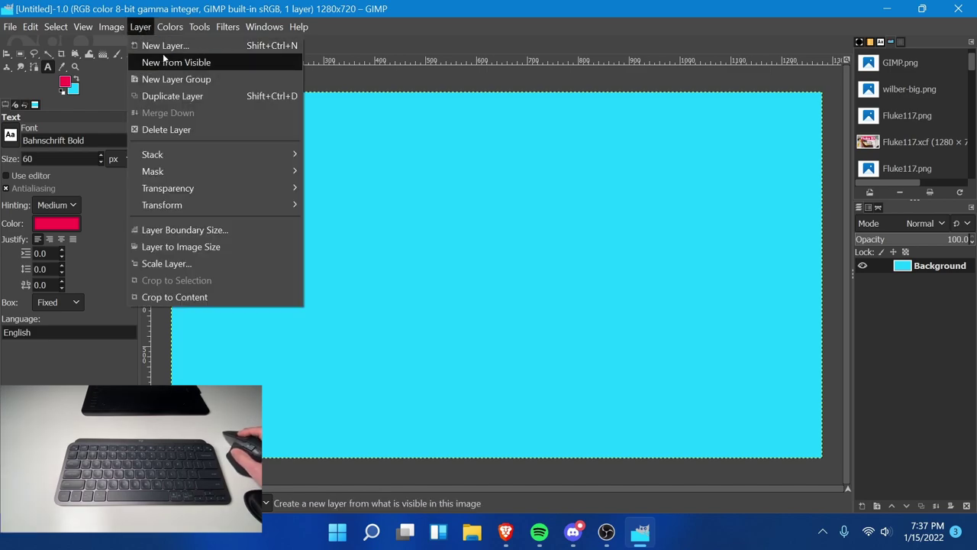
{"action": "left_click", "coordinate": [160, 45]}
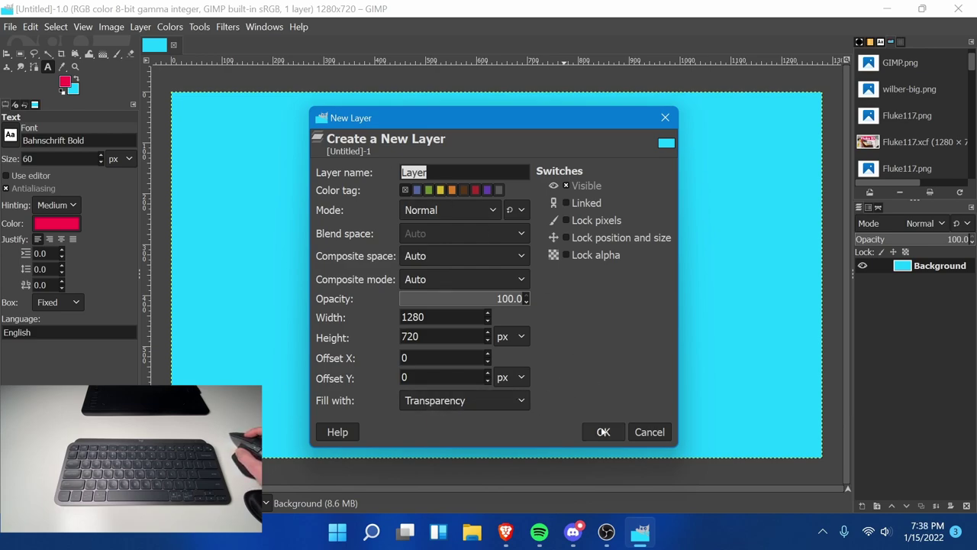
{"action": "left_click", "coordinate": [603, 432]}
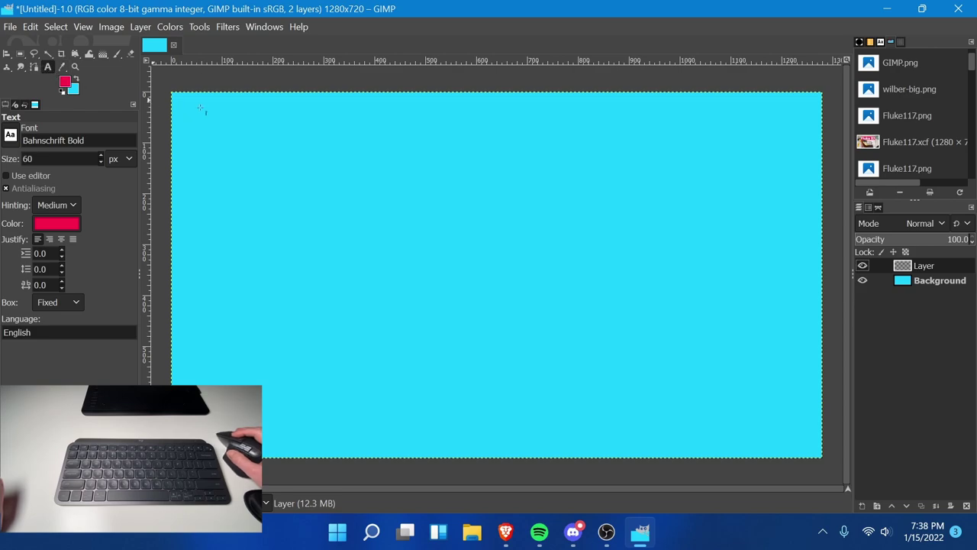
Add the text "GIMP" in a wide box across the upper part of the canvas and set its size to 200 px.
{"action": "left_click_drag", "start_coordinate": [210, 112], "coordinate": [766, 292]}
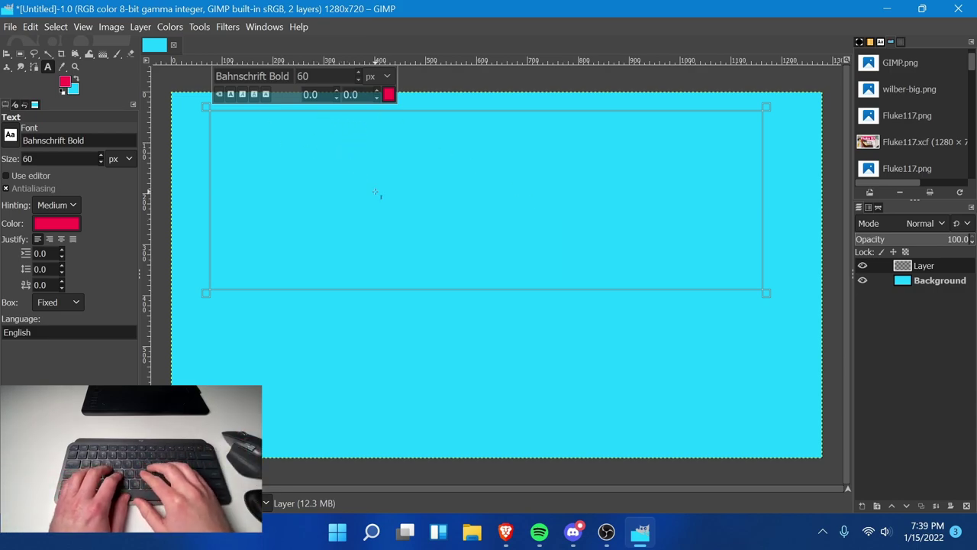
{"action": "type", "text": "GIMP"}
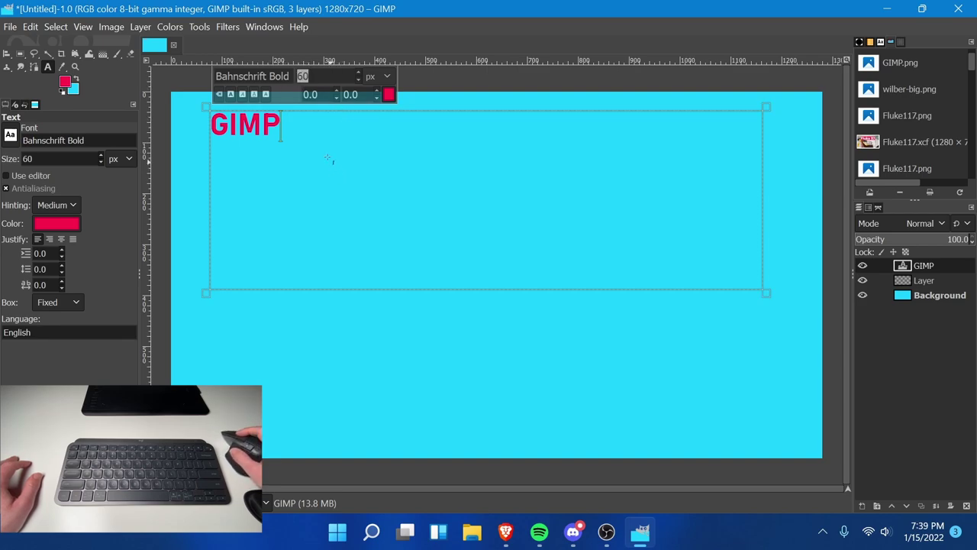
{"action": "left_click_drag", "start_coordinate": [323, 139], "coordinate": [195, 131]}
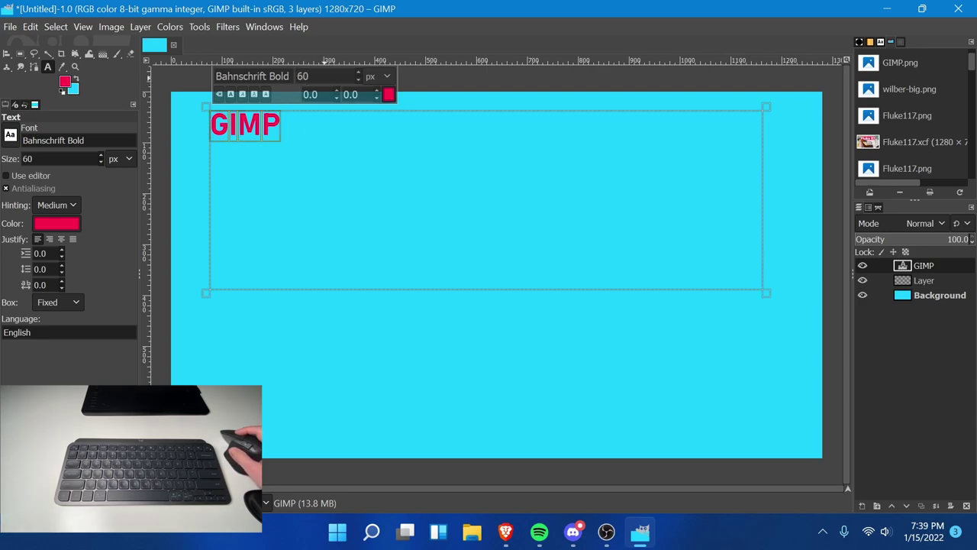
{"action": "left_click", "coordinate": [313, 76]}
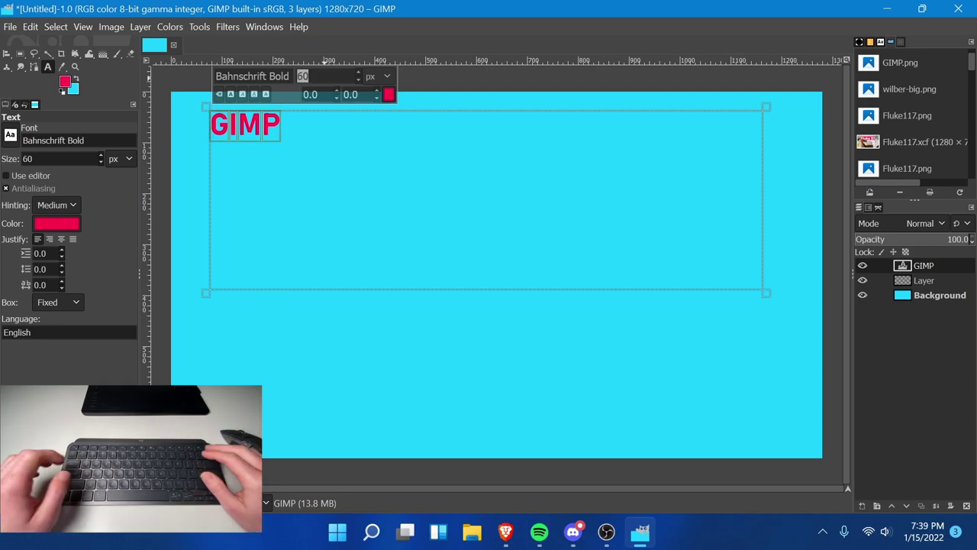
{"action": "type", "text": "2"}
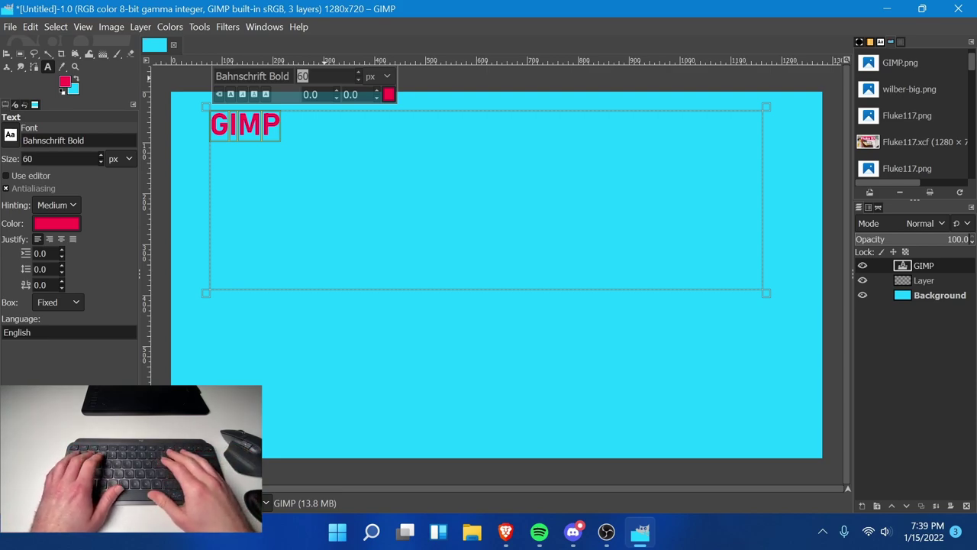
{"action": "type", "text": "00"}
{"action": "key", "text": "Return"}
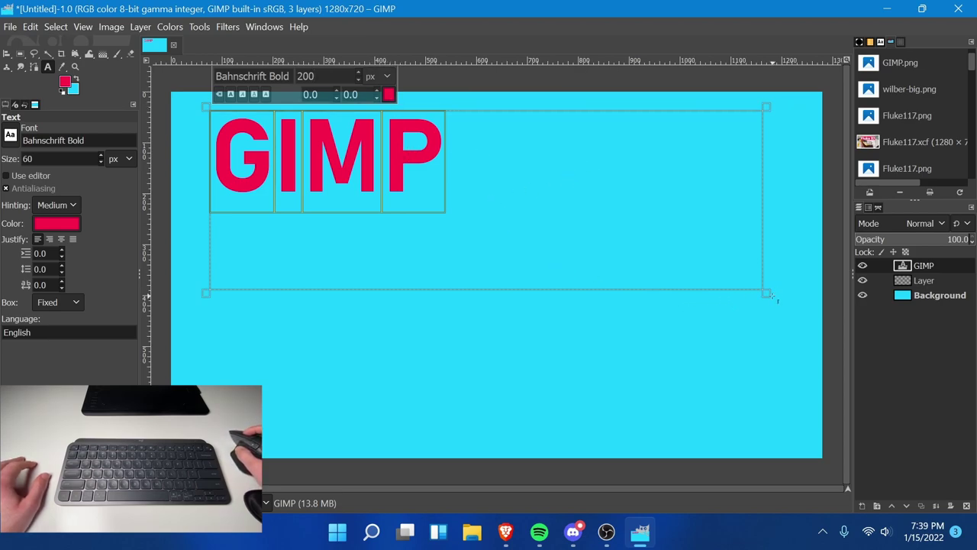
Shrink the text box to fit tightly around the word GIMP and change the text color to f1f1f1.
{"action": "left_click_drag", "start_coordinate": [771, 297], "coordinate": [451, 219]}
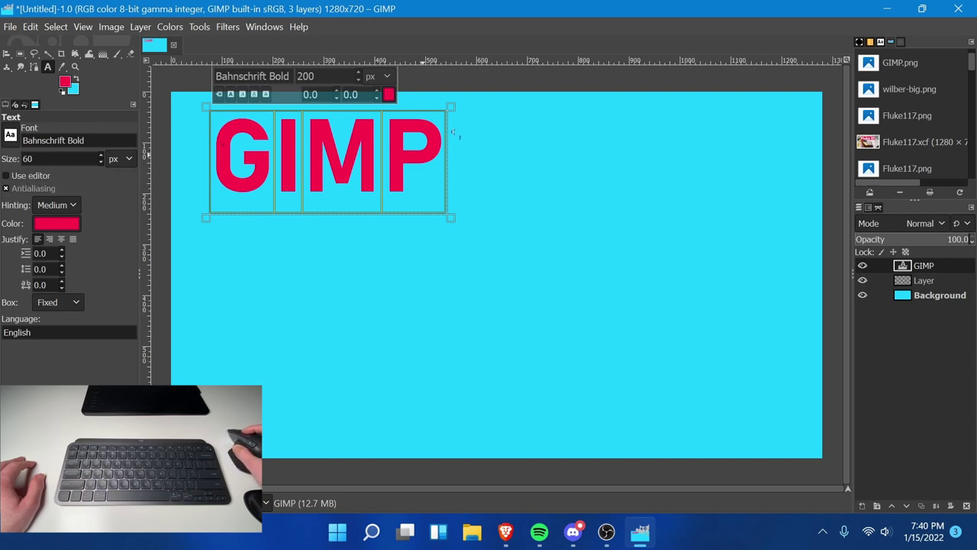
{"action": "left_click", "coordinate": [388, 94]}
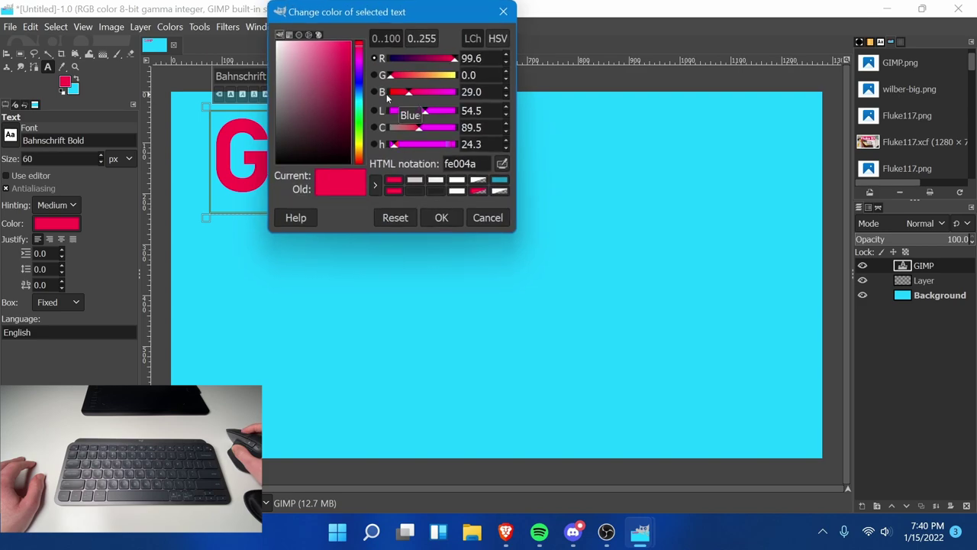
{"action": "left_click", "coordinate": [438, 184]}
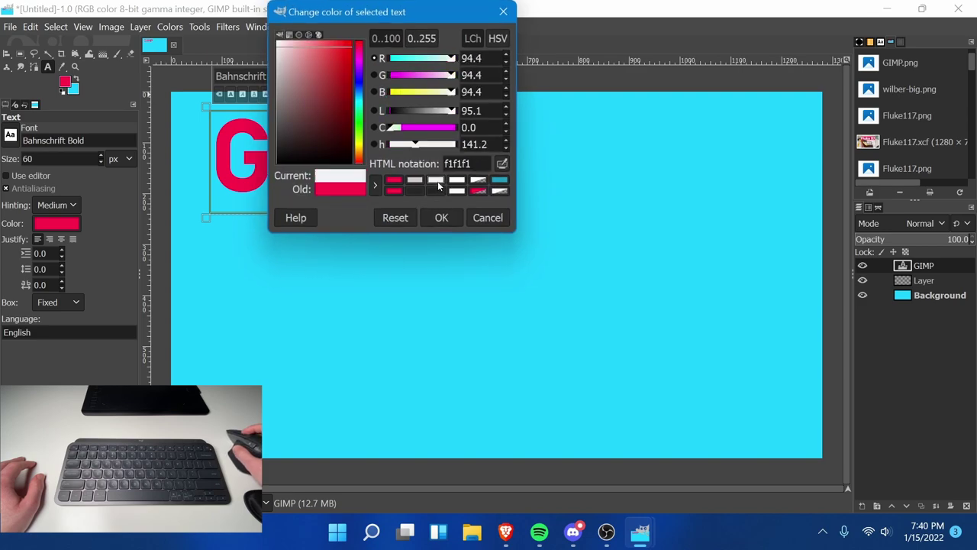
{"action": "left_click", "coordinate": [441, 217]}
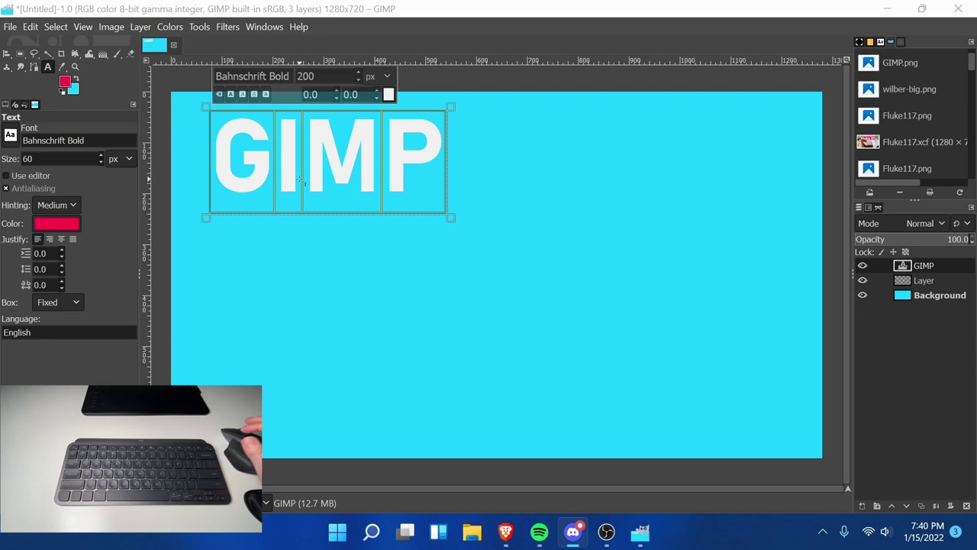
Make the empty layer active and use the Move tool to shift the GIMP text to the upper center of the canvas.
{"action": "left_click", "coordinate": [922, 281]}
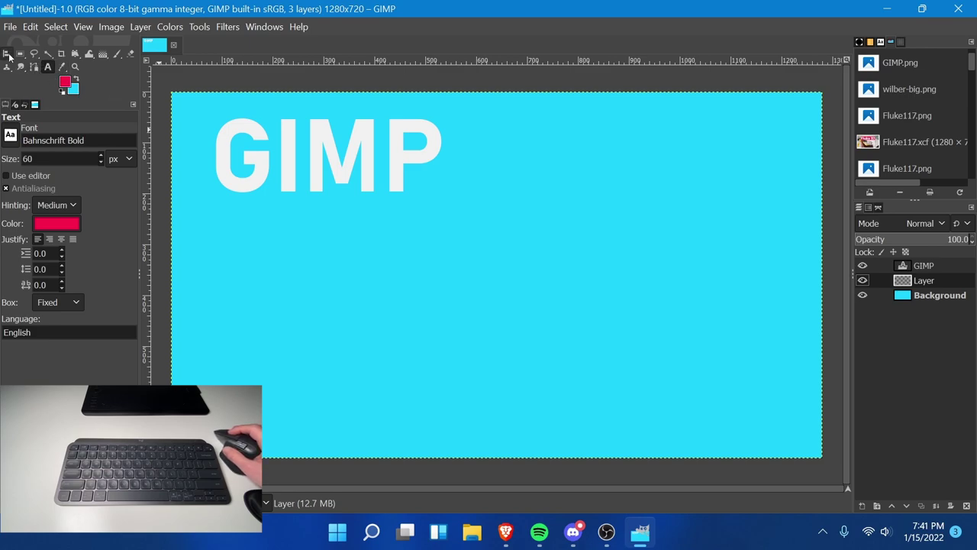
{"action": "mouse_move", "coordinate": [9, 56]}
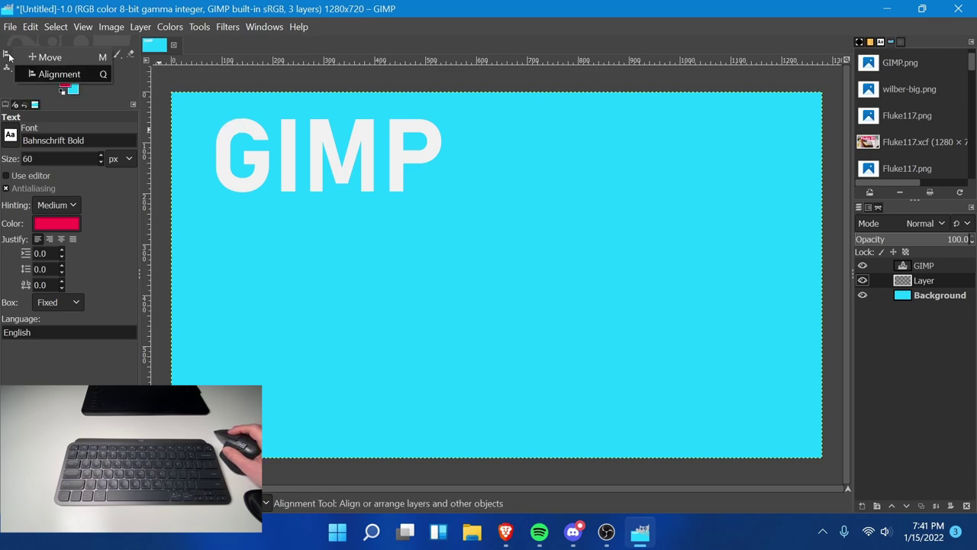
{"action": "left_click", "coordinate": [59, 64]}
{"action": "left_click_drag", "start_coordinate": [317, 205], "coordinate": [439, 154]}
{"action": "left_click", "coordinate": [741, 290]}
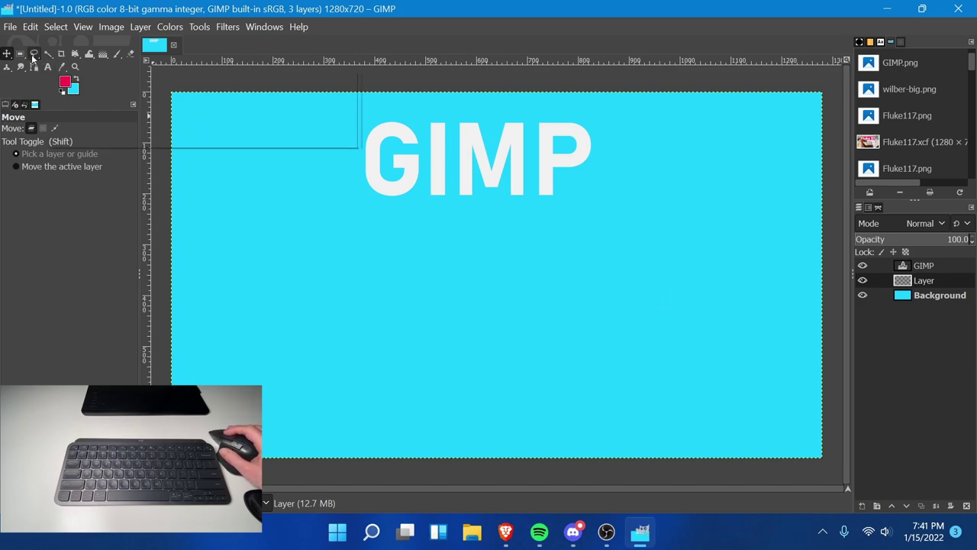
Draw a closed triangular selection over the canvas's upper-right corner on the empty layer using the Free Select tool.
{"action": "left_click", "coordinate": [33, 57]}
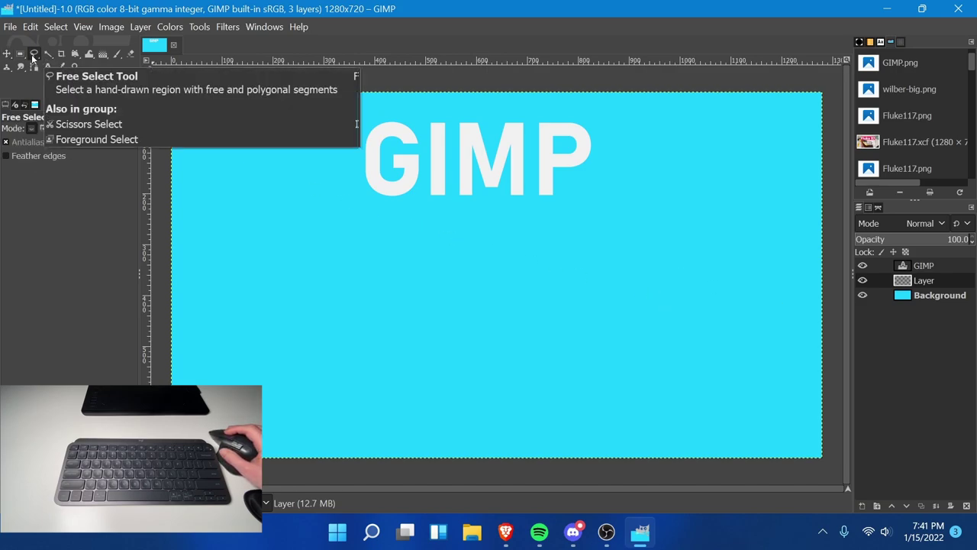
{"action": "left_click", "coordinate": [32, 56]}
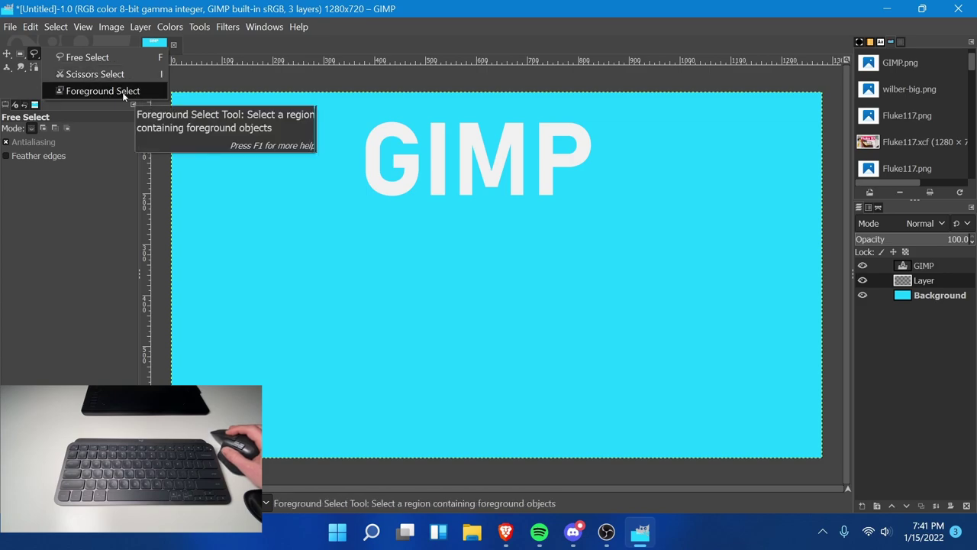
{"action": "left_click", "coordinate": [113, 58]}
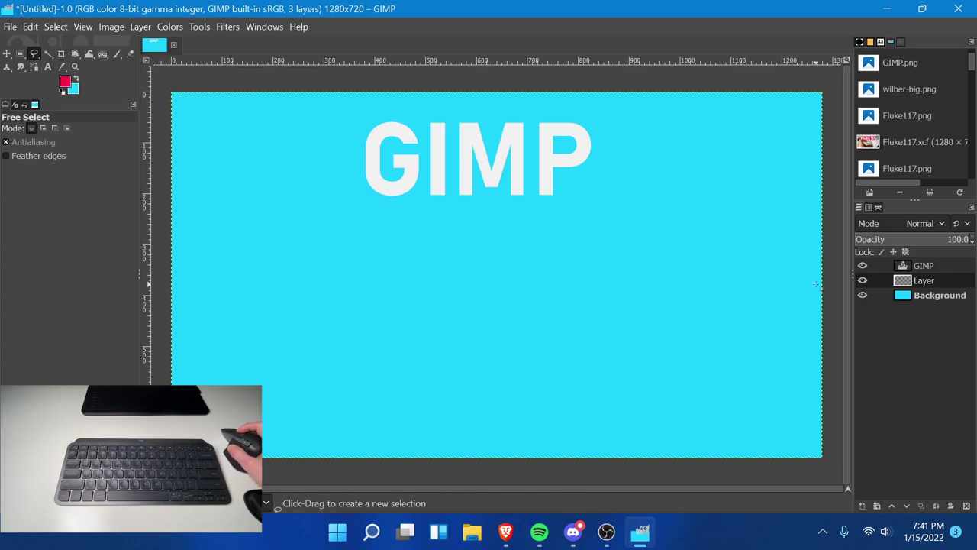
{"action": "left_click", "coordinate": [928, 295]}
{"action": "left_click", "coordinate": [922, 281]}
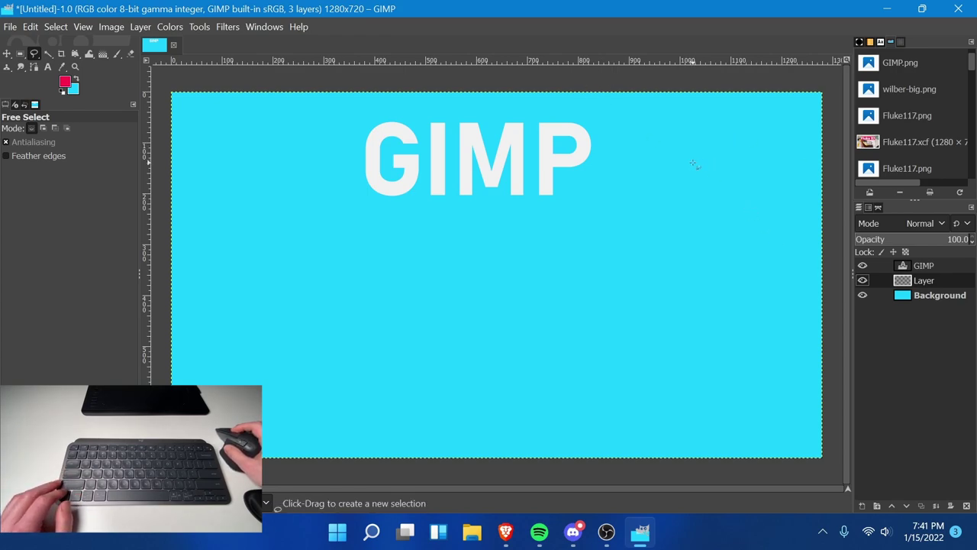
{"action": "left_click", "coordinate": [620, 79], "text": "shift"}
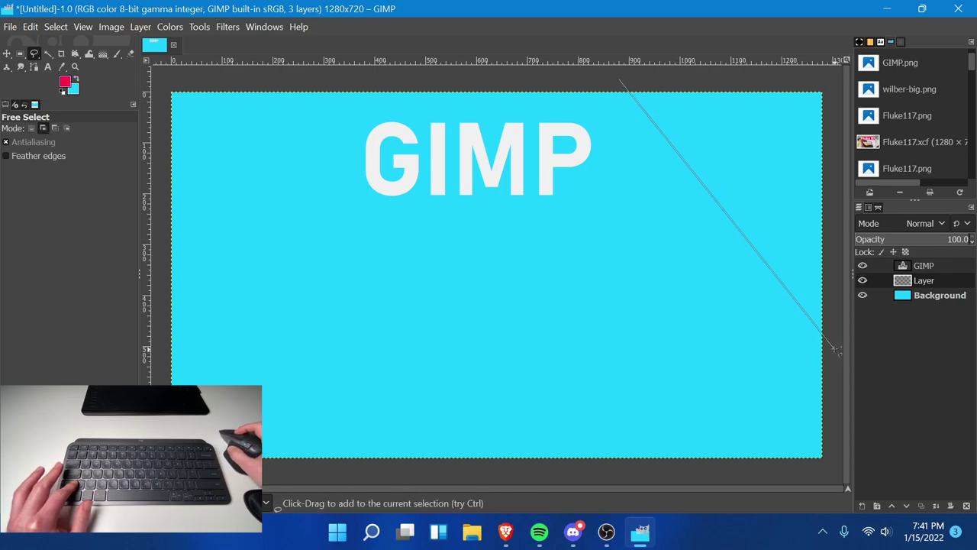
{"action": "left_click", "coordinate": [836, 289]}
{"action": "left_click", "coordinate": [833, 77]}
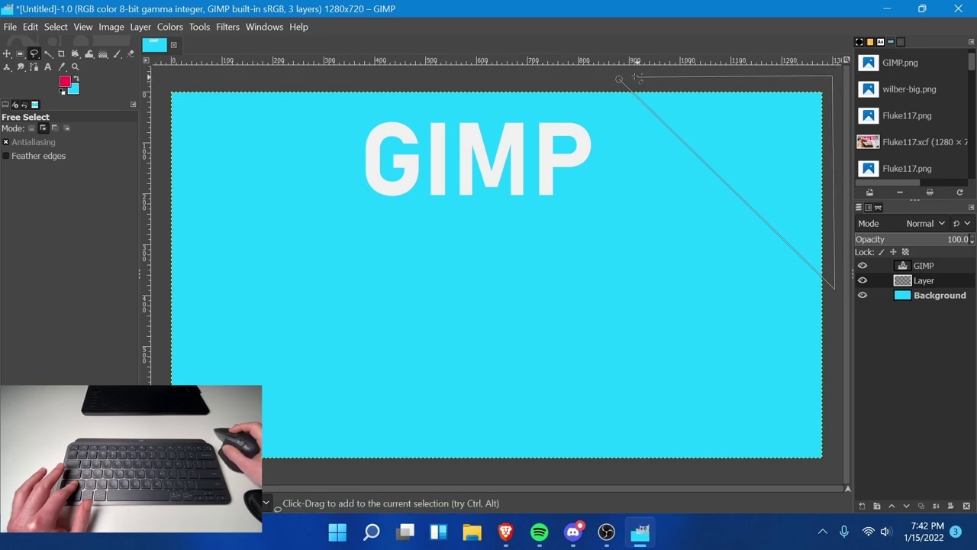
{"action": "left_click", "coordinate": [620, 79], "text": "shift"}
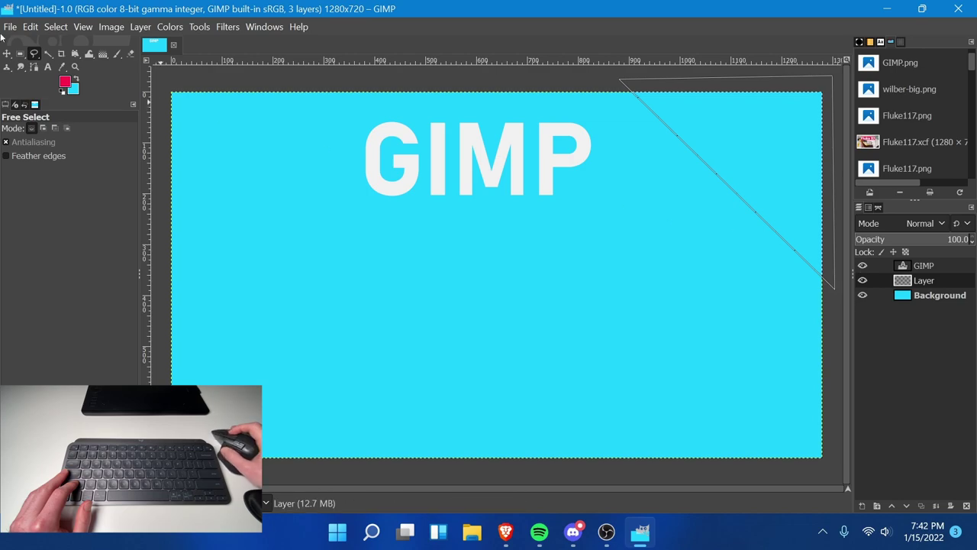
Bucket-fill the triangular corner selection with the crimson foreground color.
{"action": "right_click", "coordinate": [104, 57]}
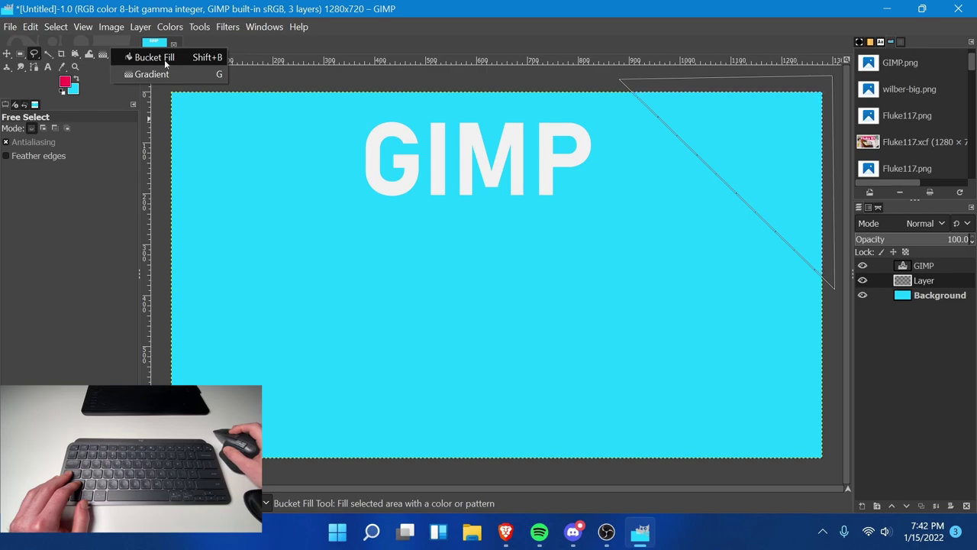
{"action": "left_click", "coordinate": [213, 58]}
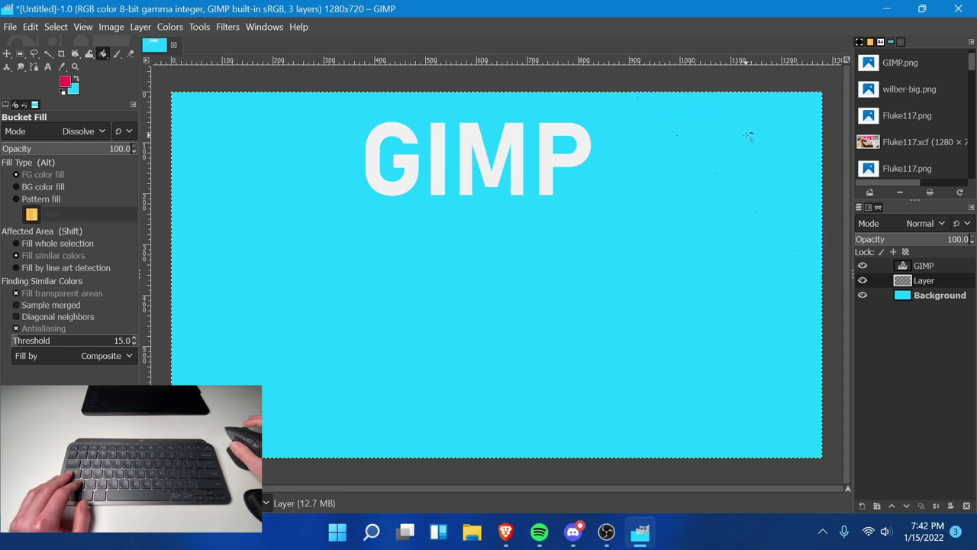
{"action": "left_click", "coordinate": [743, 146]}
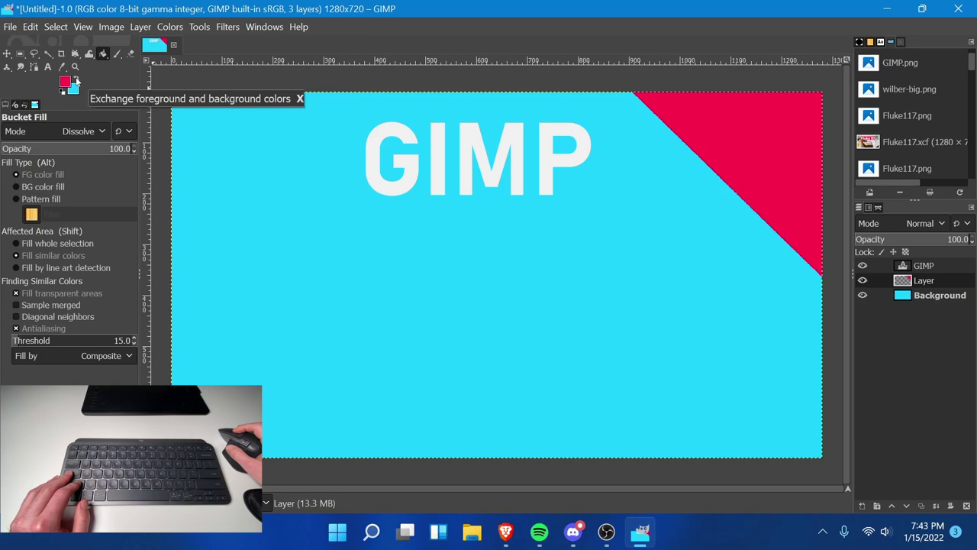
Swap the foreground and background colors, try filling the corner triangle with cyan, and undo that fill.
{"action": "left_click", "coordinate": [76, 81]}
{"action": "left_click", "coordinate": [76, 81]}
{"action": "left_click", "coordinate": [76, 81]}
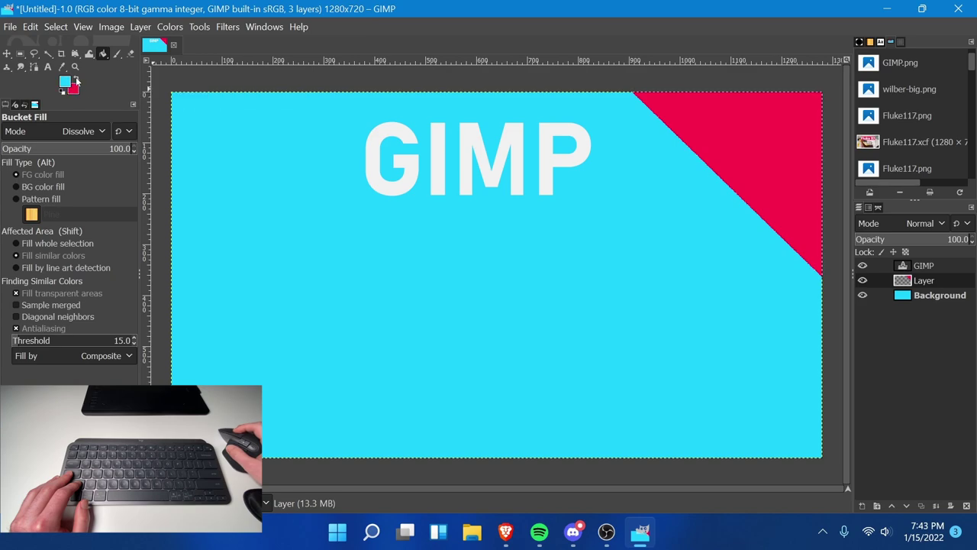
{"action": "left_click", "coordinate": [755, 130]}
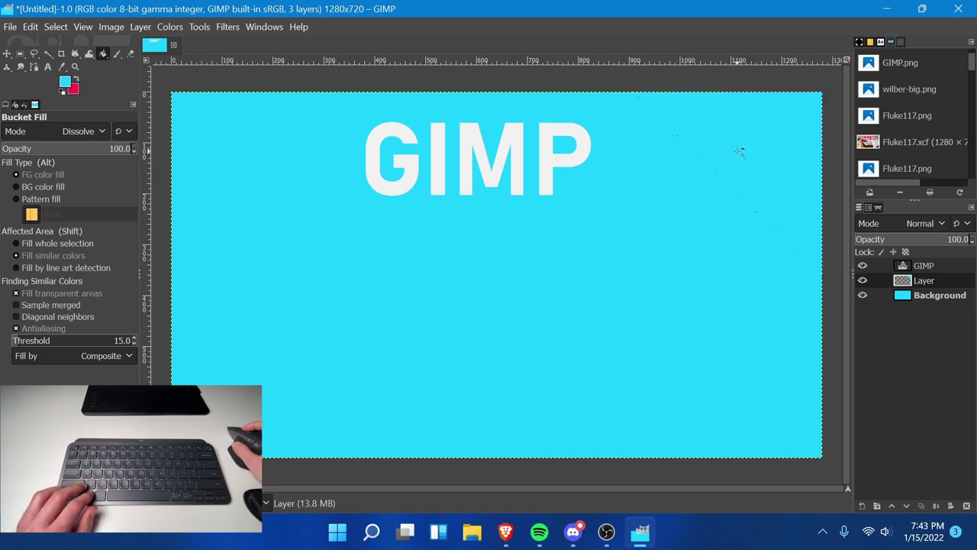
{"action": "key", "text": "ctrl"}
{"action": "key", "text": "ctrl+z"}
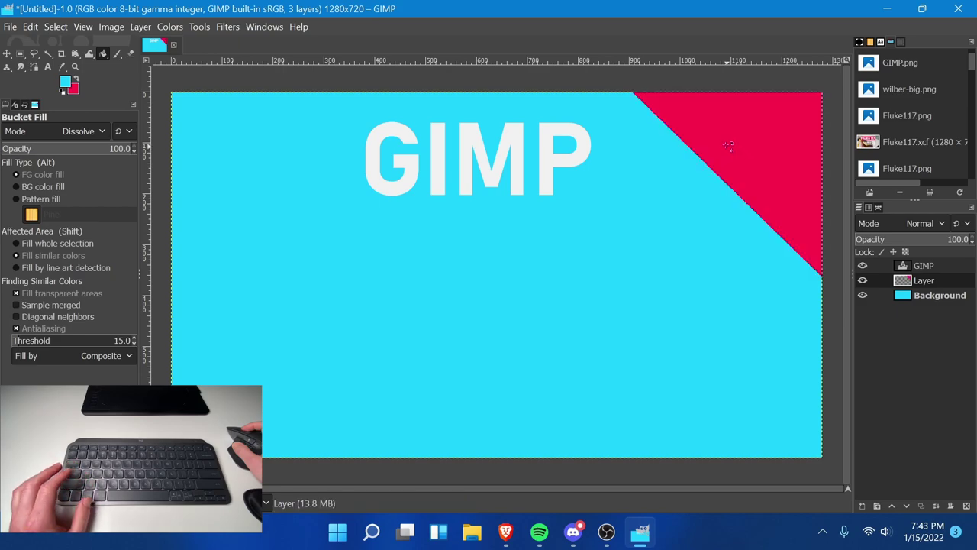
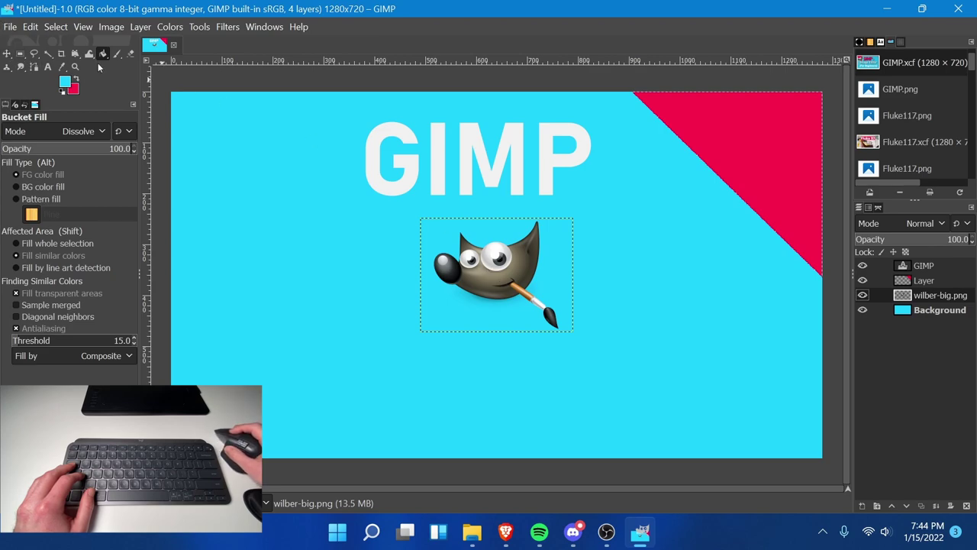
Use the Move tool to nudge the GIMP text and Wilber image and shift the crimson triangle to the canvas's upper-left corner.
{"action": "left_click", "coordinate": [7, 55]}
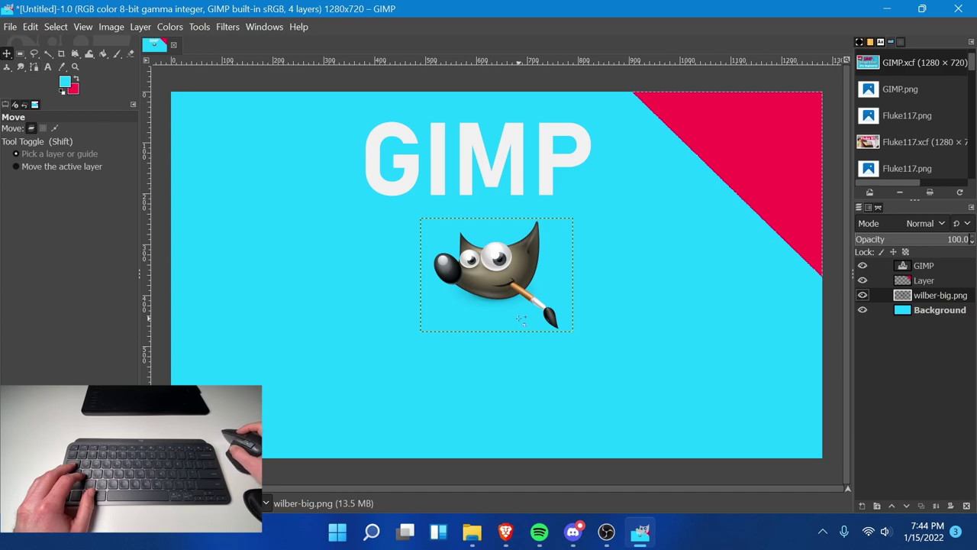
{"action": "left_click_drag", "start_coordinate": [500, 156], "coordinate": [506, 153]}
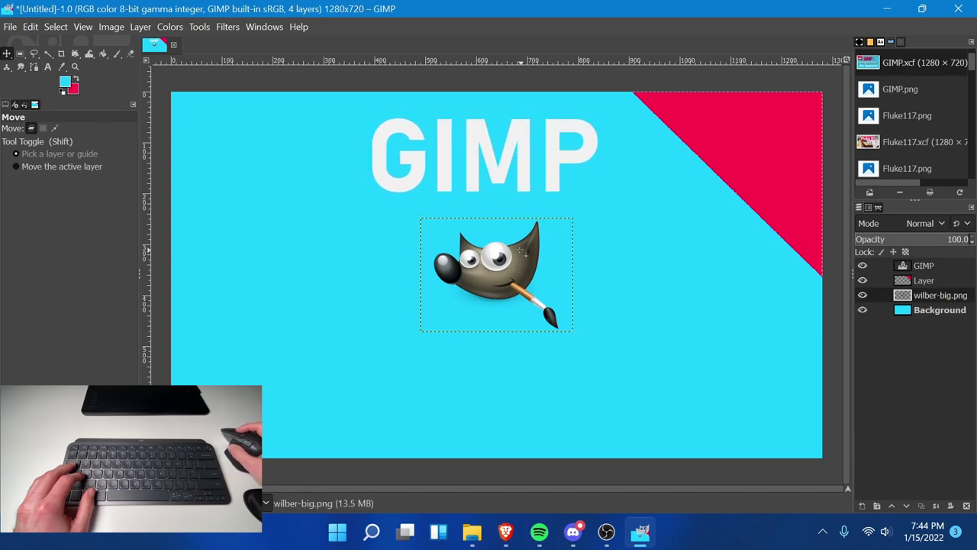
{"action": "left_click_drag", "start_coordinate": [492, 271], "coordinate": [482, 302]}
{"action": "left_click_drag", "start_coordinate": [751, 154], "coordinate": [272, 119]}
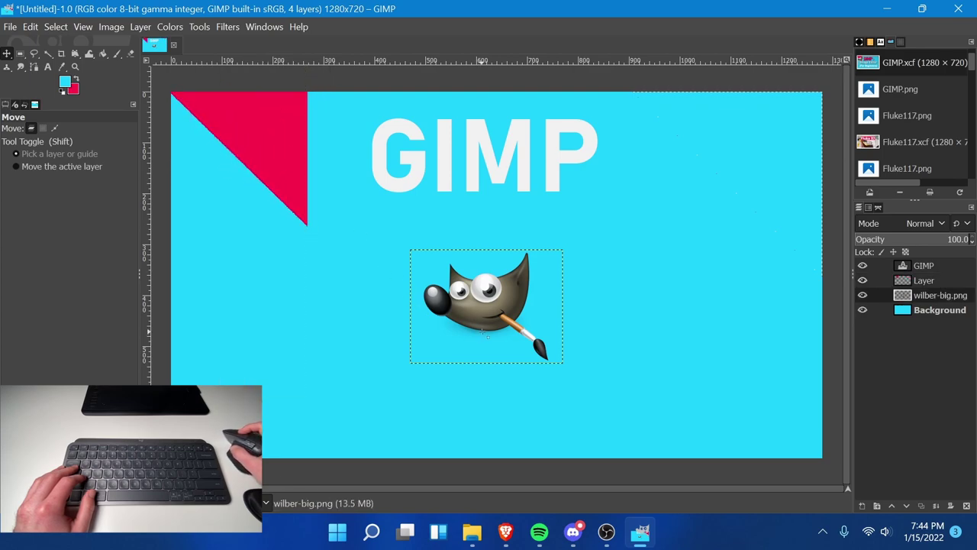
Move the Wilber image onto the crimson triangle, shift the GIMP text slightly right, and raise the wilber-big.png layer above the triangle's layer.
{"action": "left_click_drag", "start_coordinate": [502, 313], "coordinate": [256, 174]}
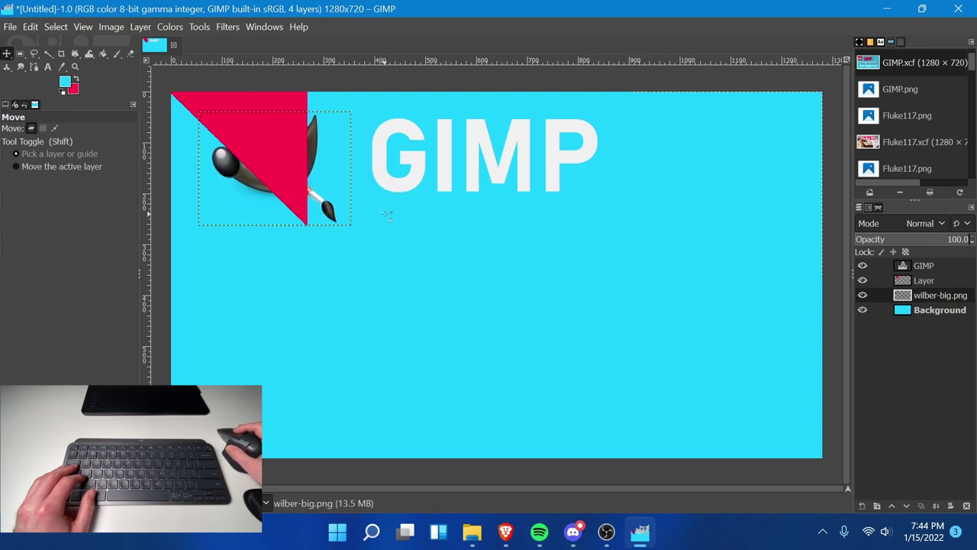
{"action": "left_click_drag", "start_coordinate": [443, 145], "coordinate": [470, 154]}
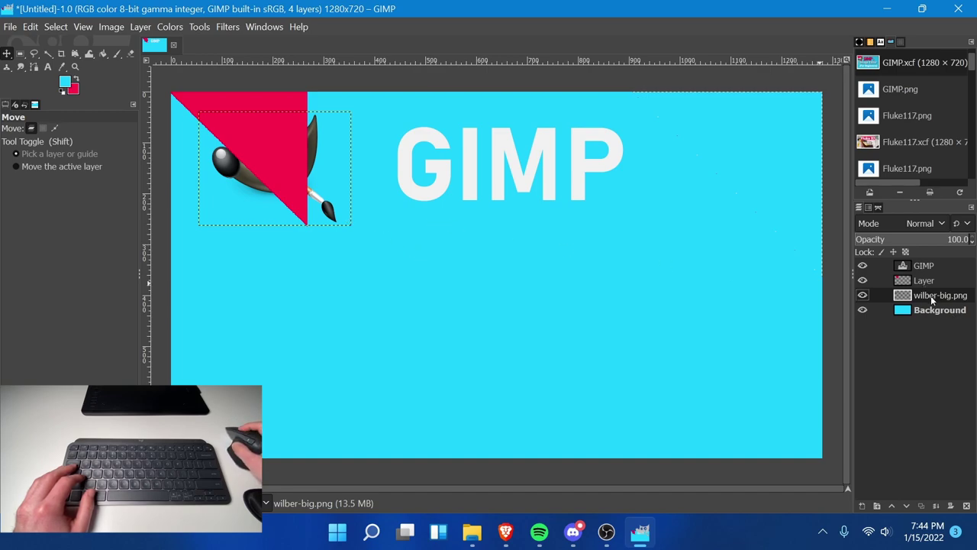
{"action": "left_click_drag", "start_coordinate": [932, 300], "coordinate": [932, 284]}
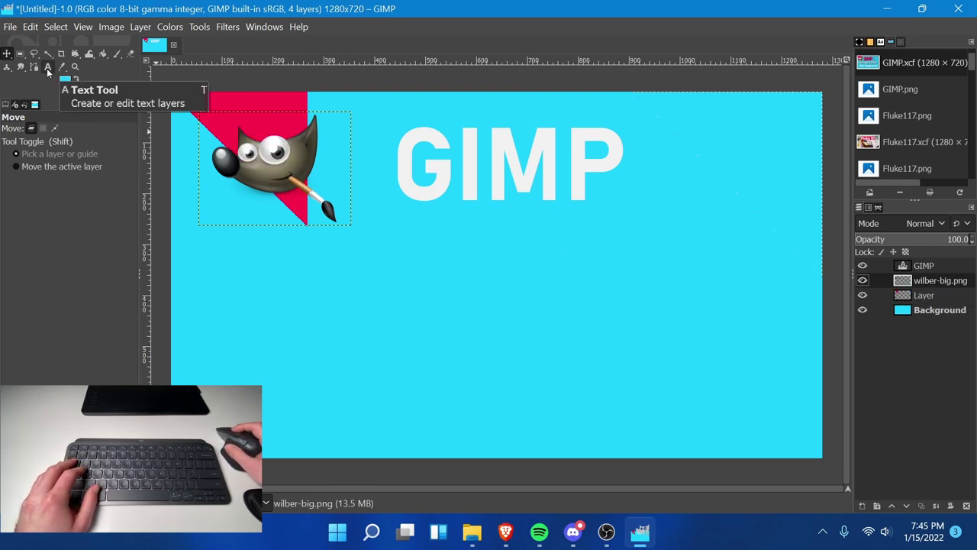
Activate the Text tool and set its size to 200 px and its color to white.
{"action": "left_click", "coordinate": [47, 68]}
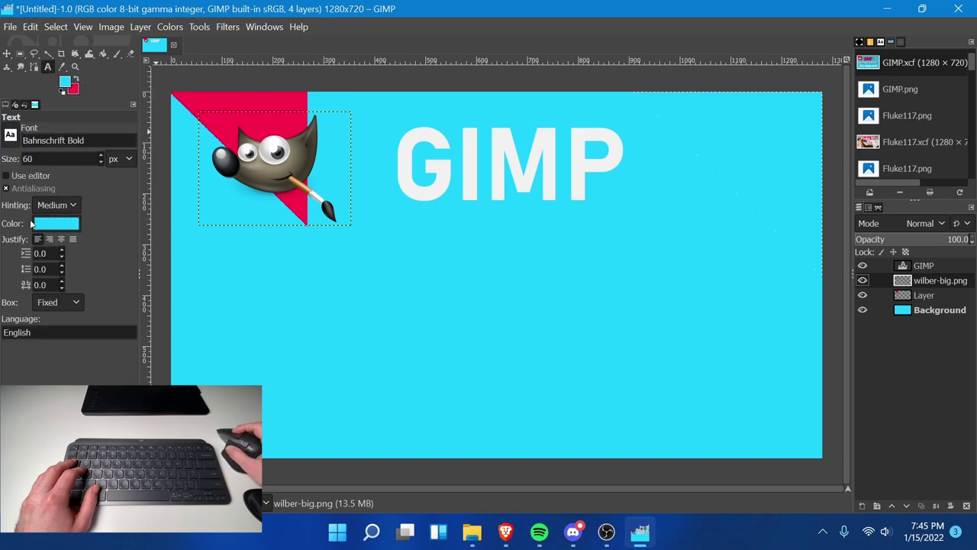
{"action": "left_click", "coordinate": [61, 159]}
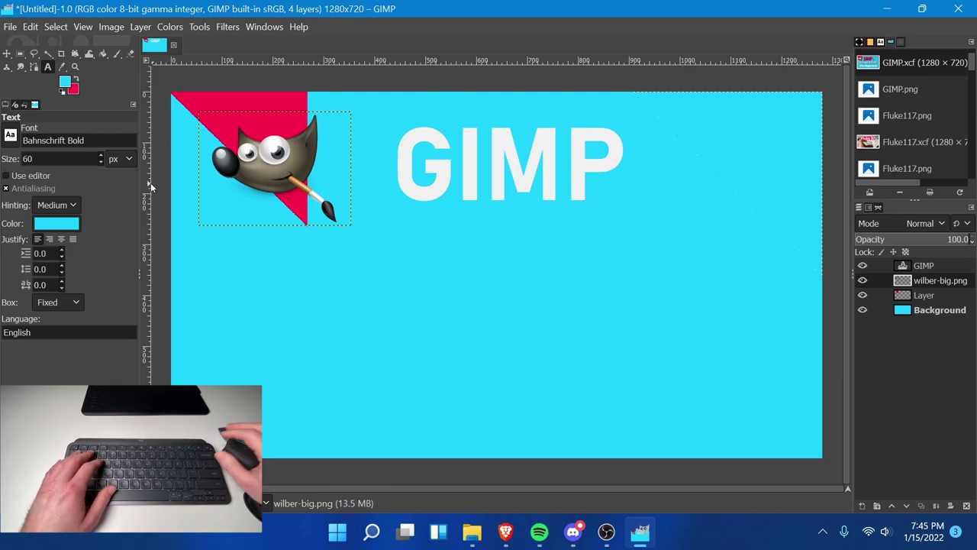
{"action": "key", "text": "BackSpace"}
{"action": "key", "text": "BackSpace"}
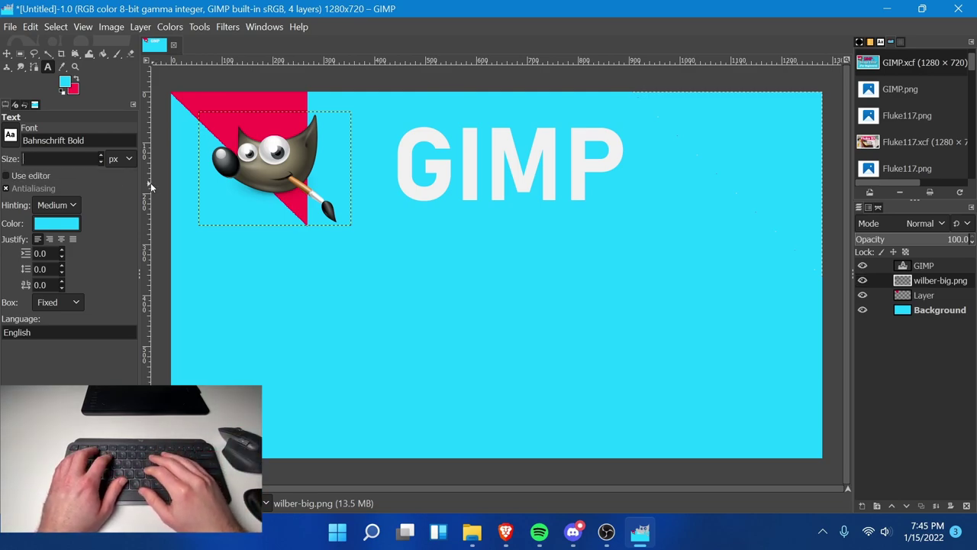
{"action": "type", "text": "299"}
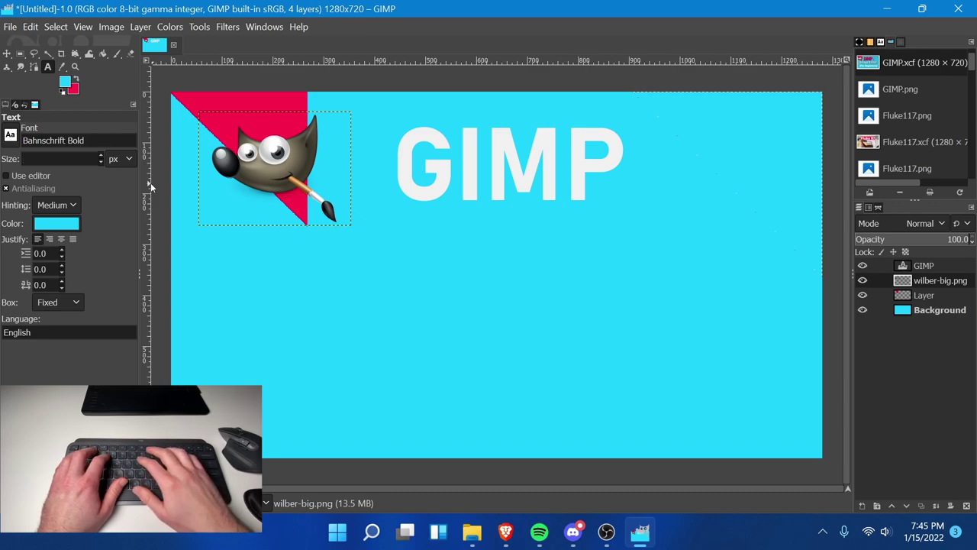
{"action": "key", "text": "BackSpace"}
{"action": "key", "text": "BackSpace"}
{"action": "type", "text": "00"}
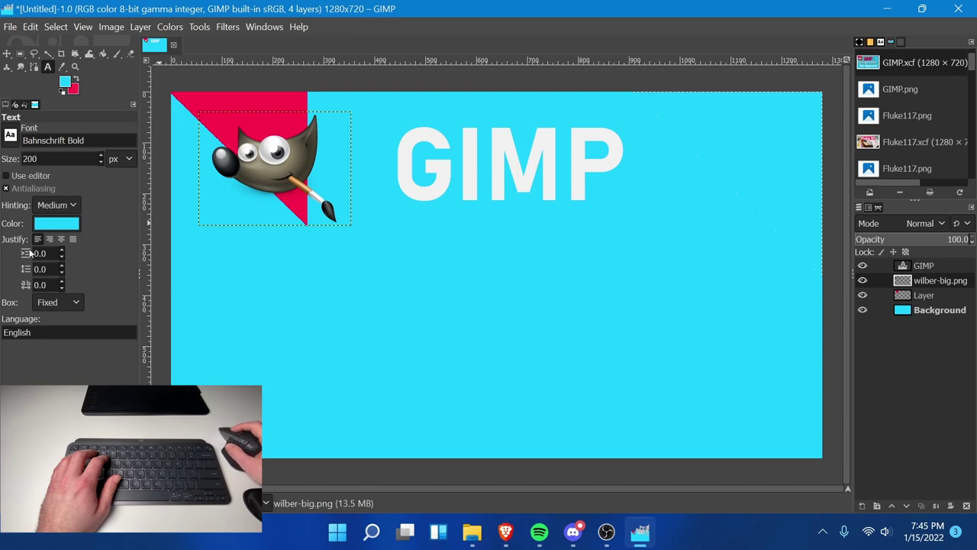
{"action": "left_click", "coordinate": [65, 229]}
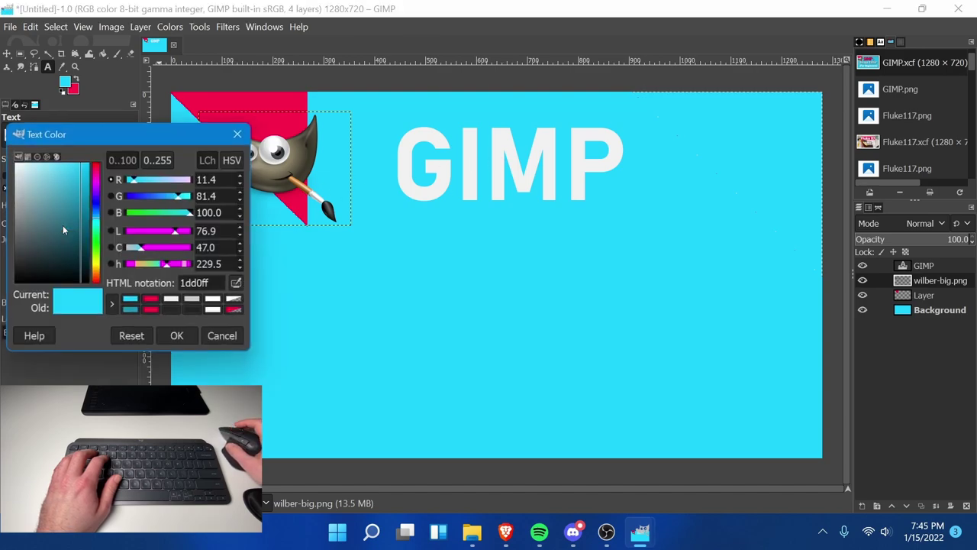
{"action": "left_click", "coordinate": [215, 302]}
{"action": "left_click", "coordinate": [178, 338]}
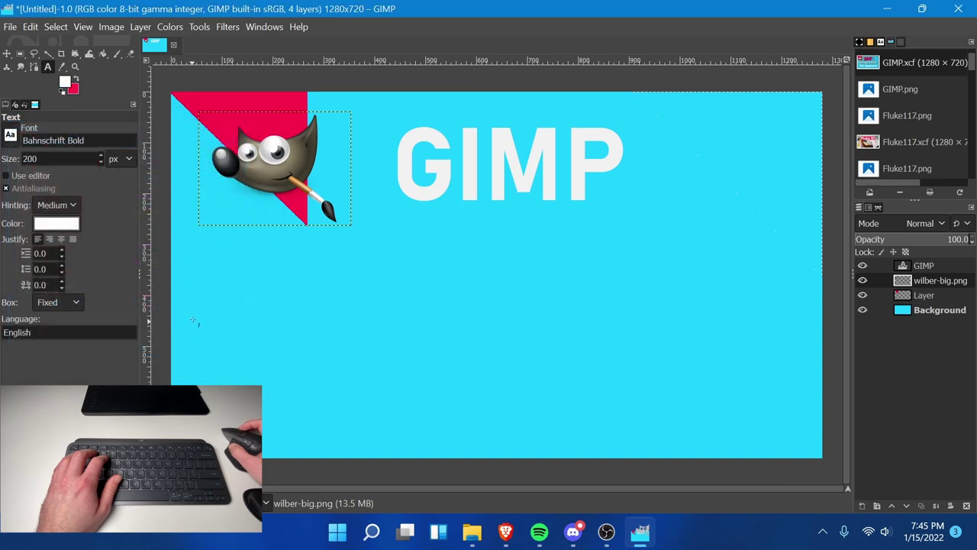
Add the text "Image Editor" in a box below the GIMP title, widening the box to keep it on one line.
{"action": "left_click_drag", "start_coordinate": [242, 237], "coordinate": [745, 365]}
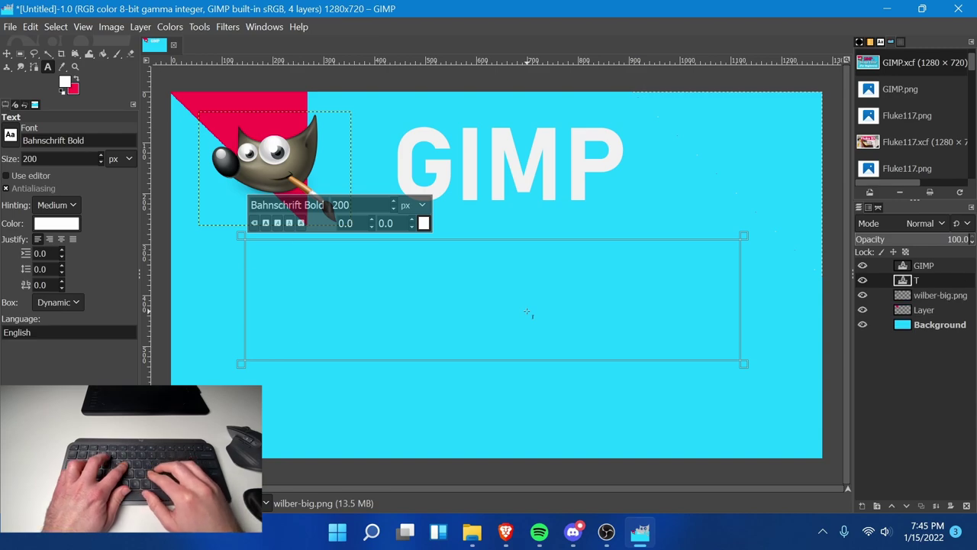
{"action": "type", "text": "T"}
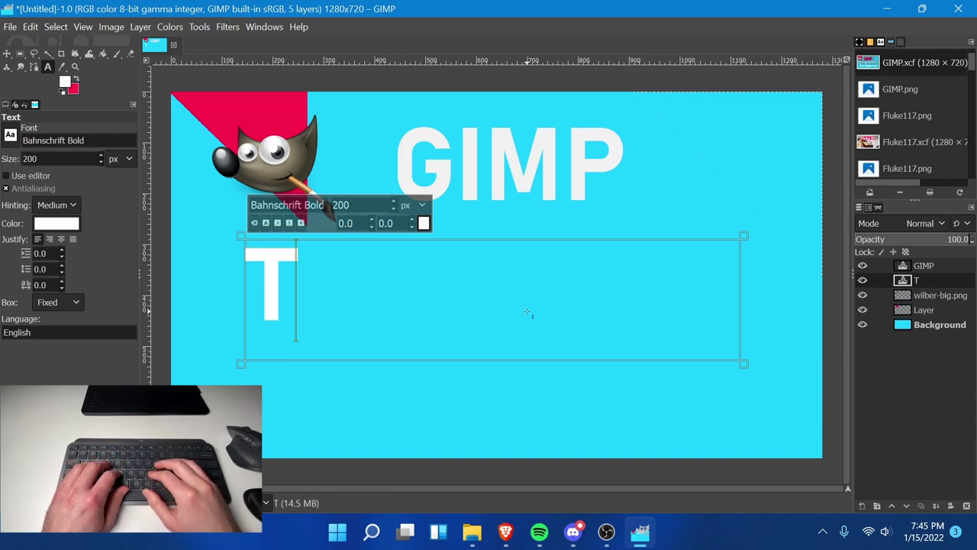
{"action": "key", "text": "BackSpace"}
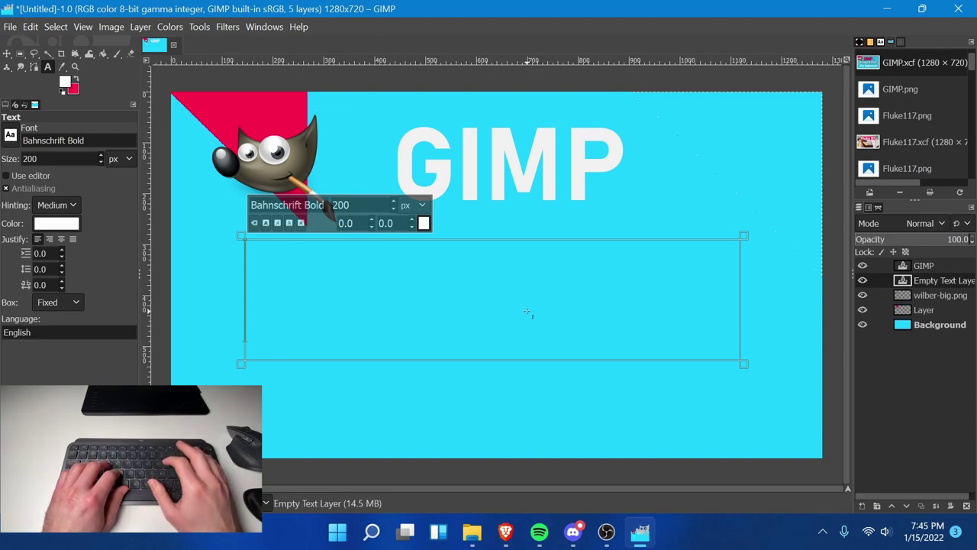
{"action": "type", "text": "Image Editotr"}
{"action": "left_click_drag", "start_coordinate": [241, 297], "coordinate": [181, 281]}
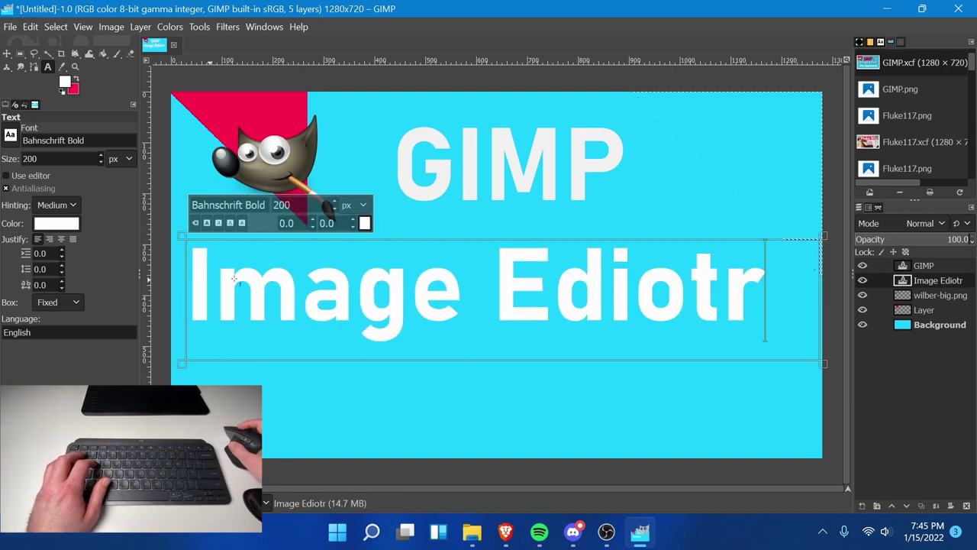
{"action": "key", "text": "BackSpace"}
{"action": "key", "text": "BackSpace"}
{"action": "key", "text": "BackSpace"}
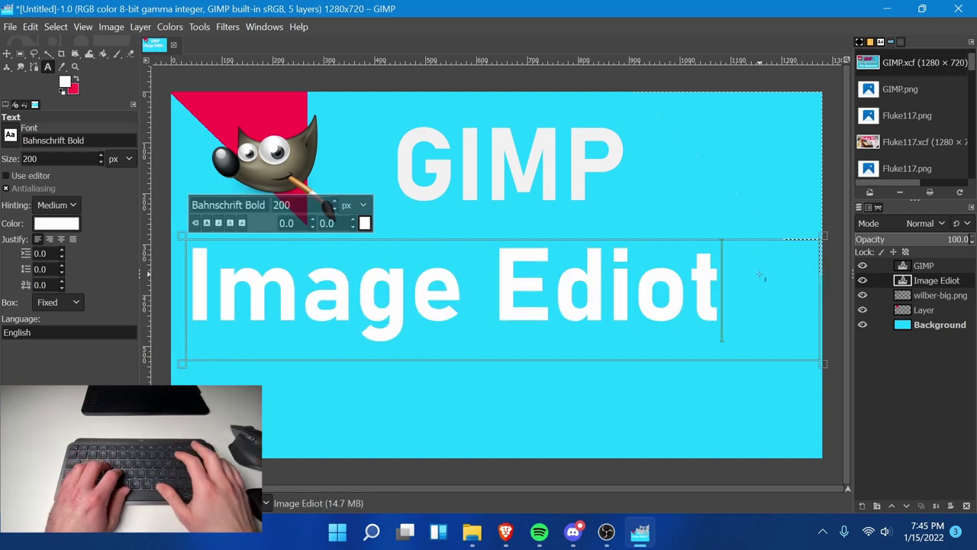
{"action": "type", "text": "tor"}
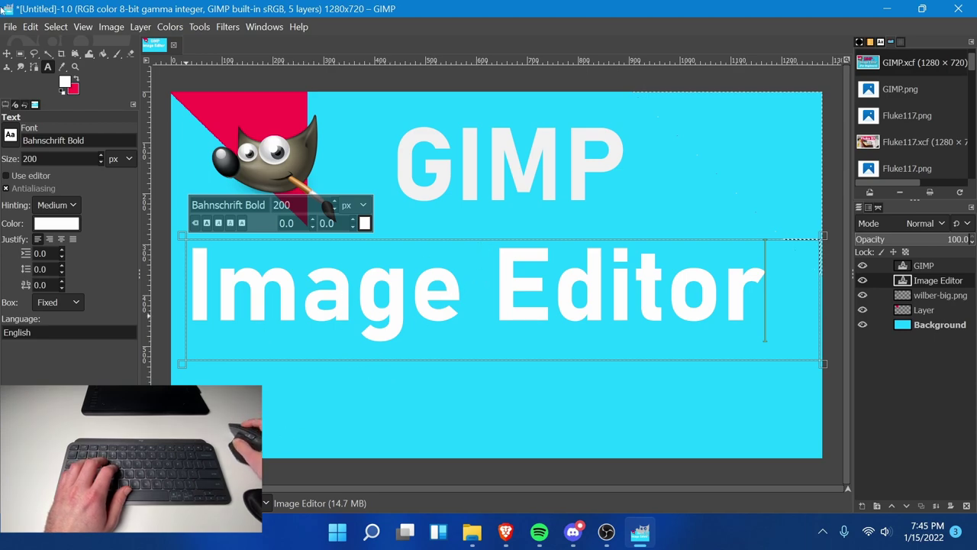
Finish text editing and shift the Image Editor text slightly to the right with the Move tool.
{"action": "key", "text": "Escape"}
{"action": "key", "text": "m"}
{"action": "left_click_drag", "start_coordinate": [396, 303], "coordinate": [429, 303]}
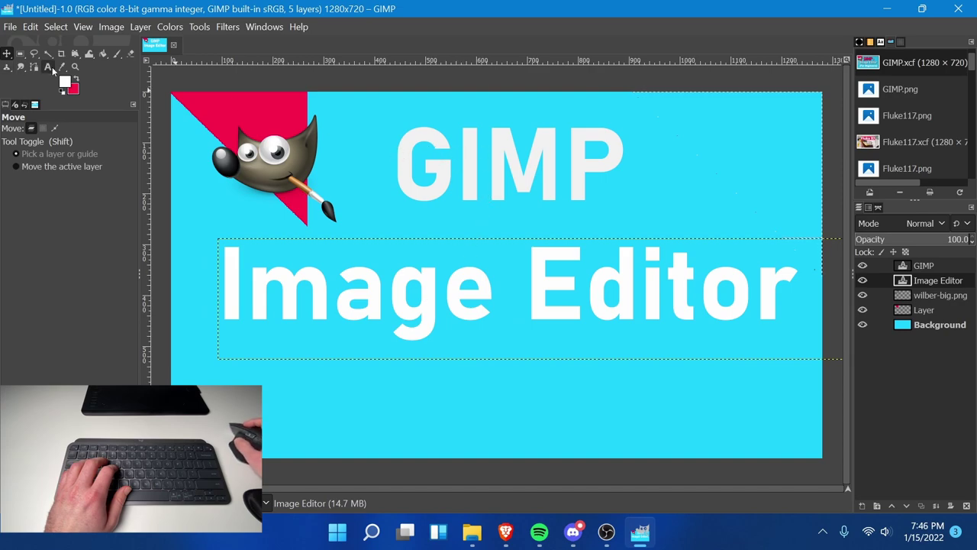
Try to set the GIMP title's text size to 250 px.
{"action": "key", "text": "t"}
{"action": "left_click", "coordinate": [553, 157]}
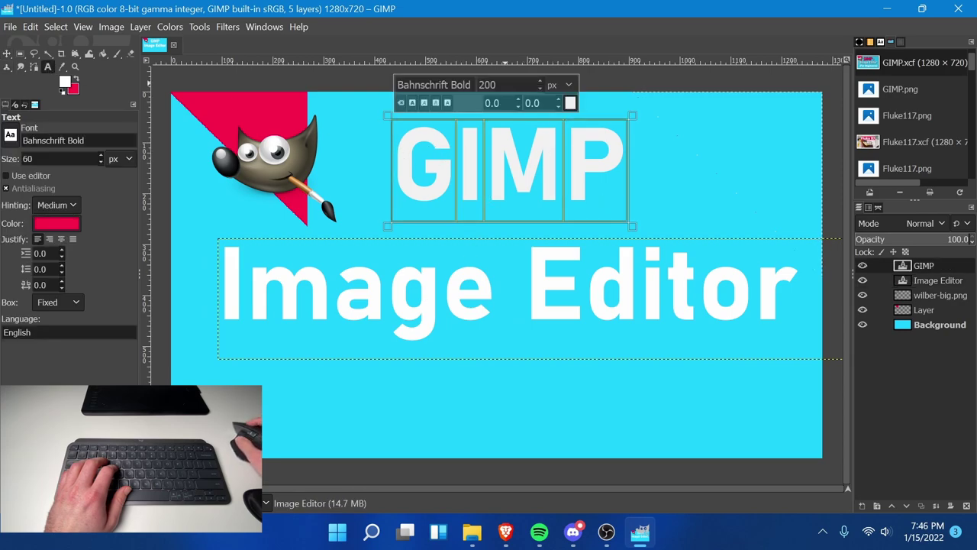
{"action": "double_click", "coordinate": [487, 85]}
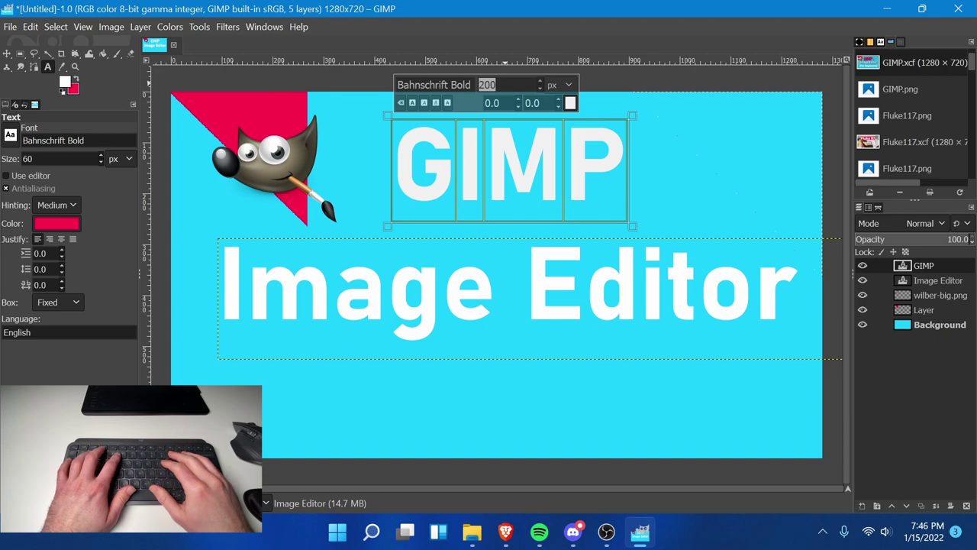
{"action": "type", "text": "250"}
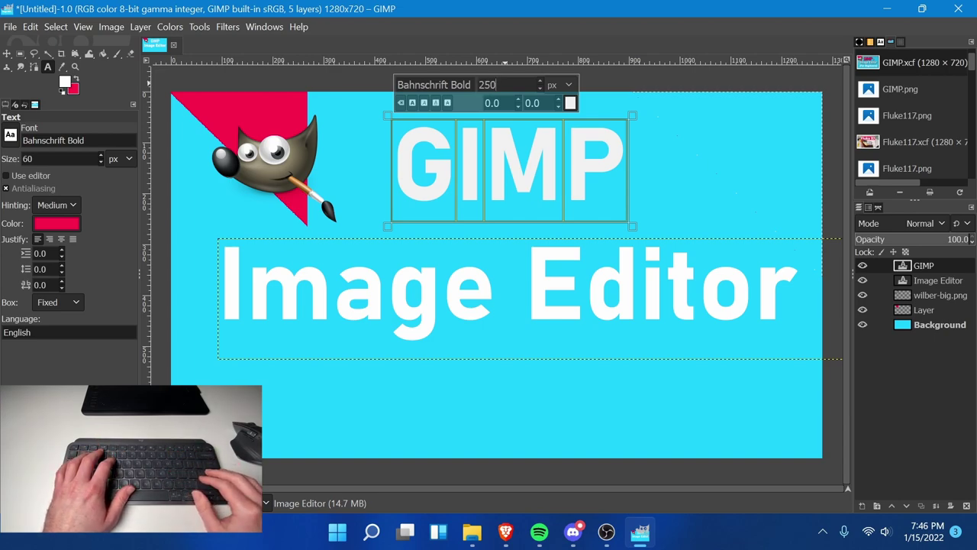
{"action": "key", "text": "Escape"}
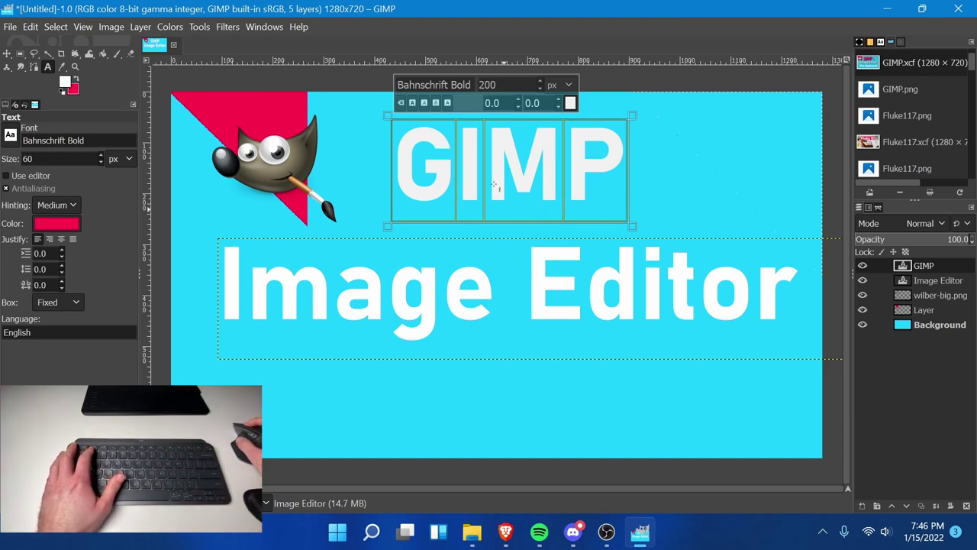
Alternate text editing between the Image Editor and GIMP text layers.
{"action": "left_click", "coordinate": [544, 270]}
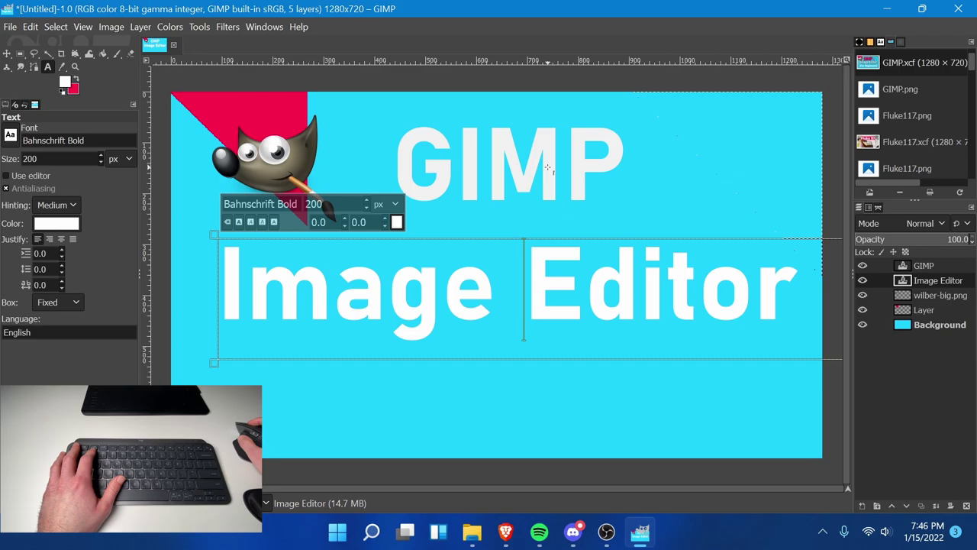
{"action": "left_click", "coordinate": [969, 267]}
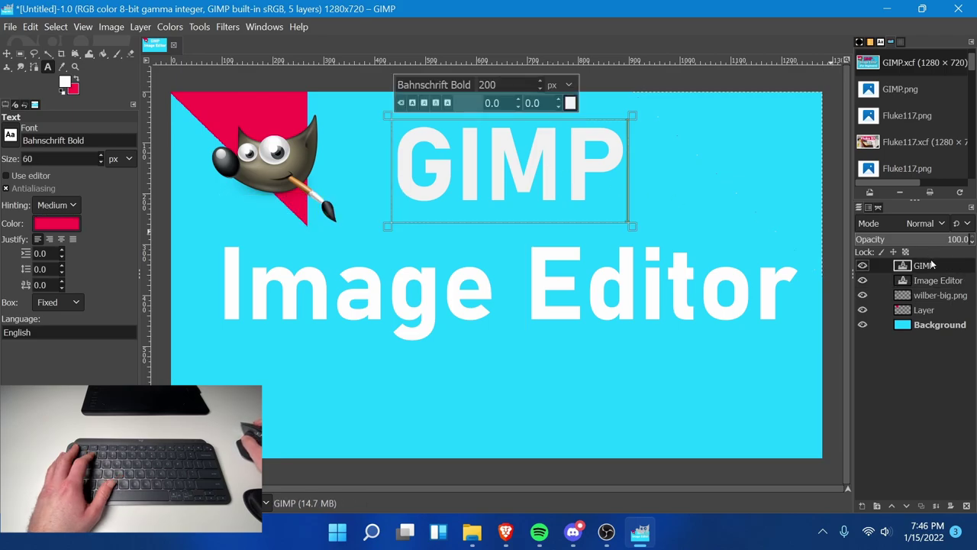
{"action": "left_click", "coordinate": [483, 156]}
{"action": "left_click", "coordinate": [519, 290]}
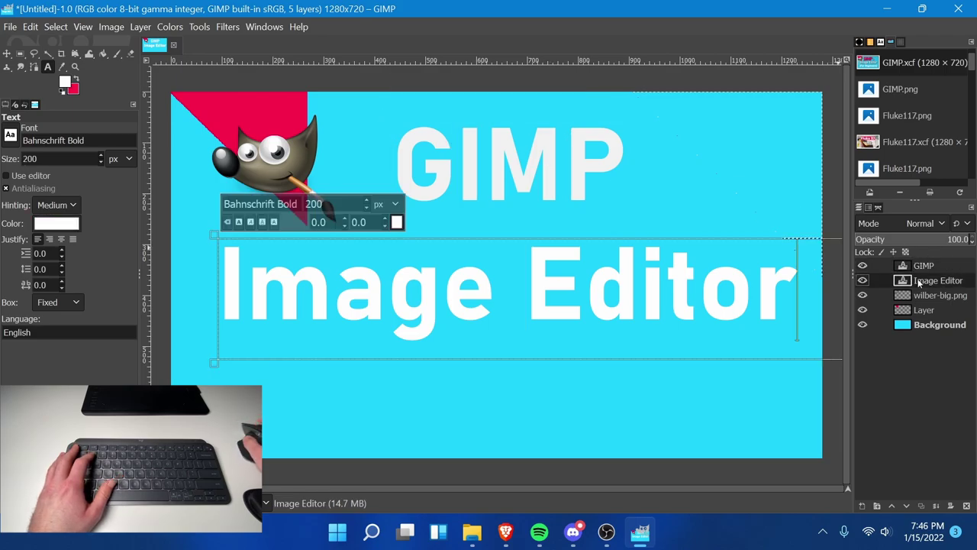
Select all of the GIMP title's text and set its size to 250 px.
{"action": "left_click", "coordinate": [539, 152]}
{"action": "left_click_drag", "start_coordinate": [611, 163], "coordinate": [377, 177]}
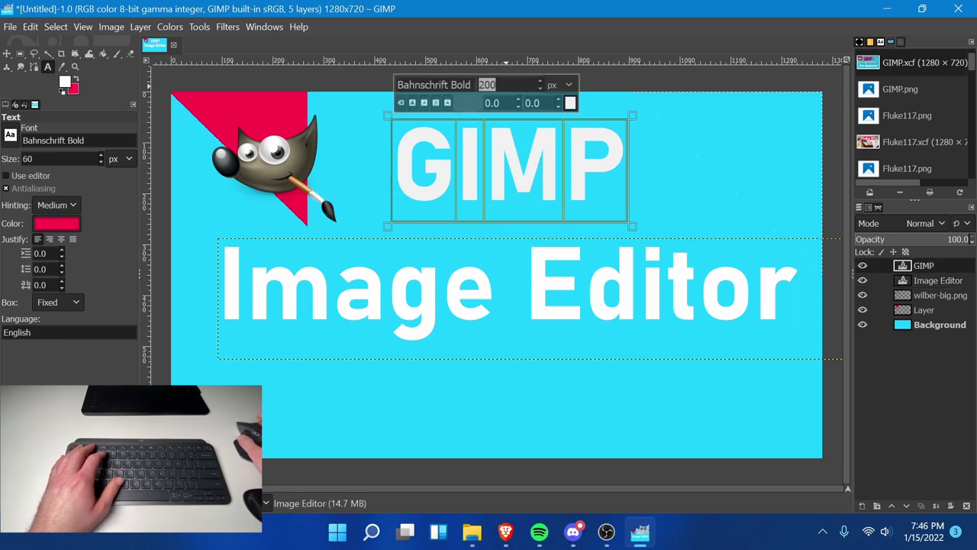
{"action": "double_click", "coordinate": [489, 85]}
{"action": "type", "text": "250"}
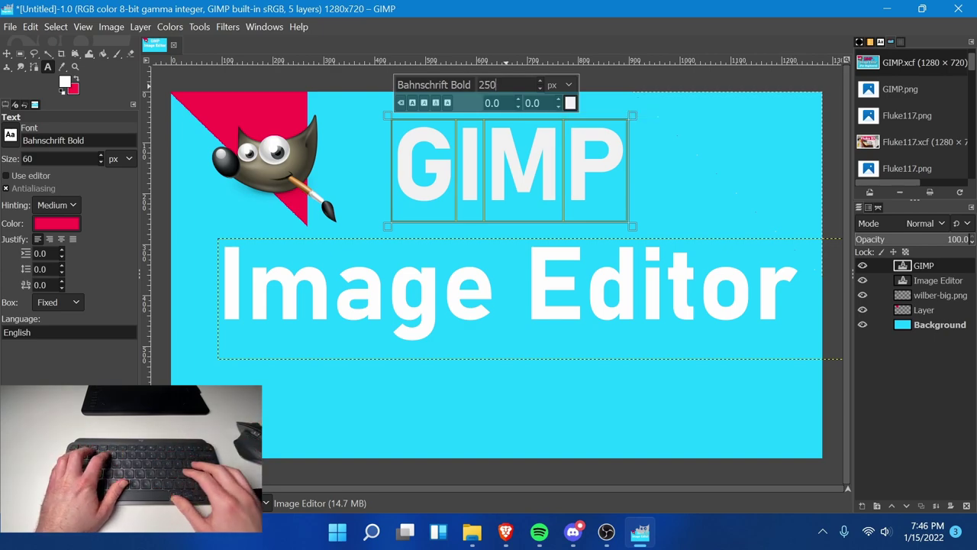
{"action": "key", "text": "Return"}
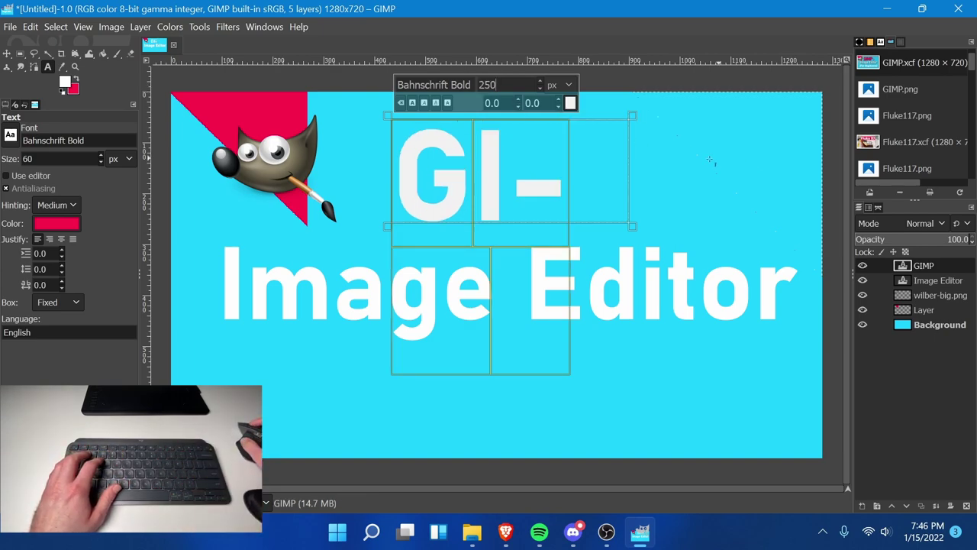
Widen the GIMP text box until the title fits on one line, and move the title slightly up and left.
{"action": "left_click_drag", "start_coordinate": [632, 226], "coordinate": [731, 226]}
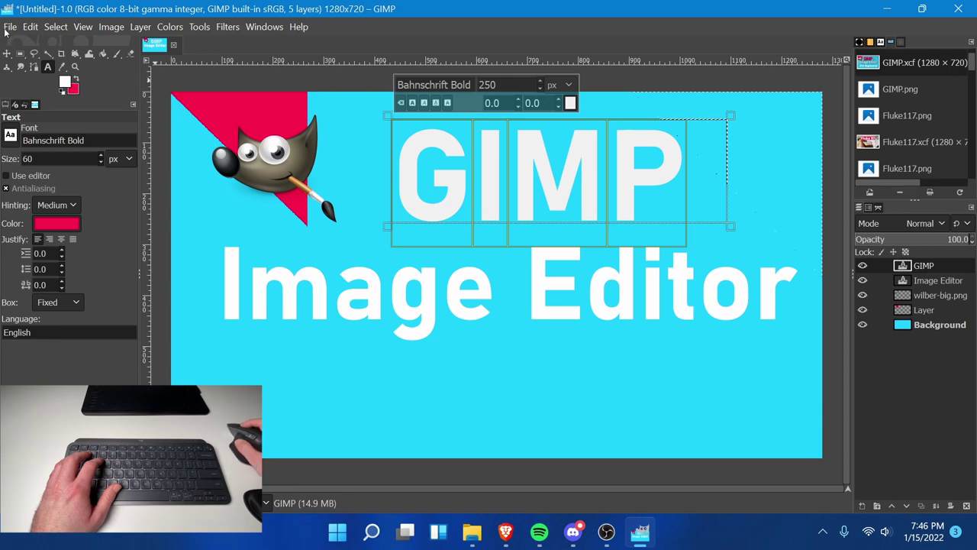
{"action": "key", "text": "m"}
{"action": "left_click_drag", "start_coordinate": [489, 183], "coordinate": [462, 175]}
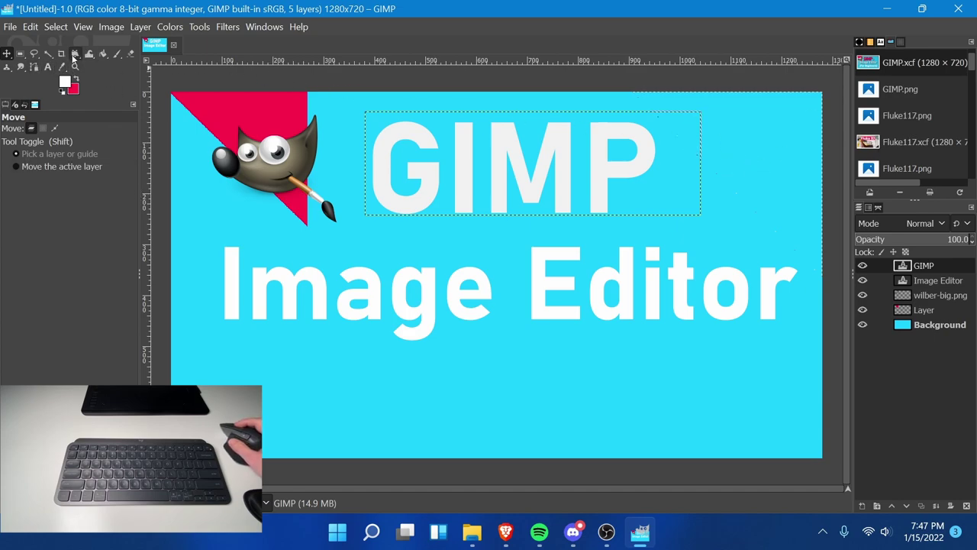
Fill the selected corner of the GIMP layer with white using Bucket Fill, and clear the selection.
{"action": "left_click", "coordinate": [103, 53]}
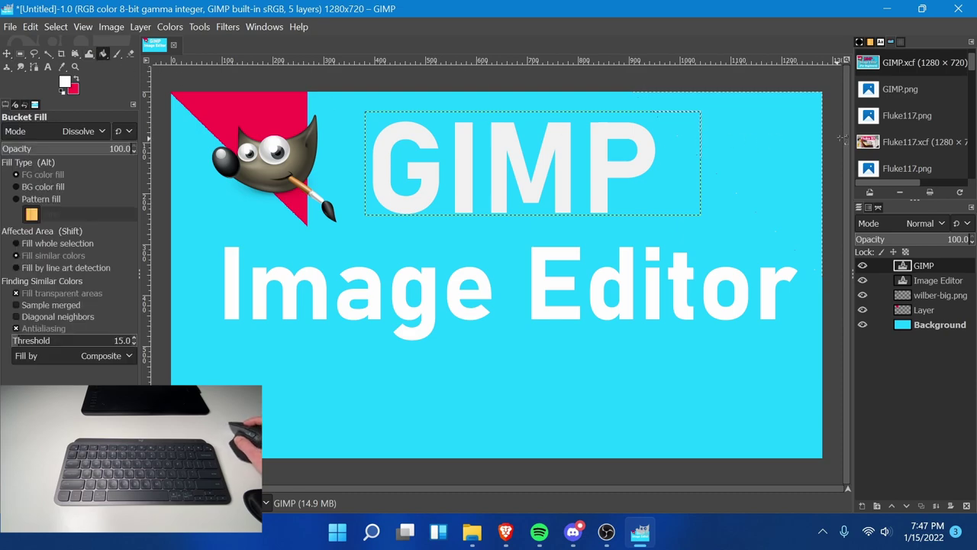
{"action": "left_click", "coordinate": [690, 121]}
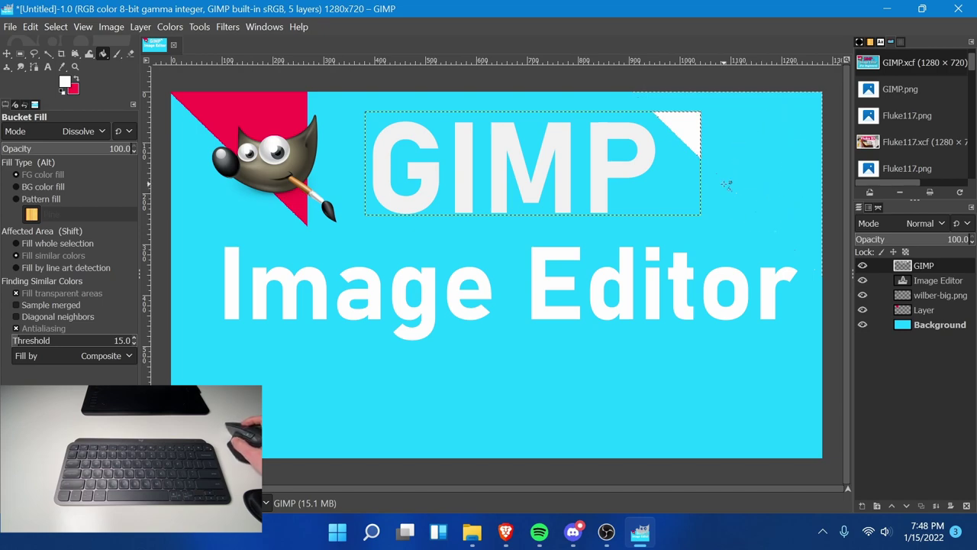
{"action": "right_click", "coordinate": [740, 145]}
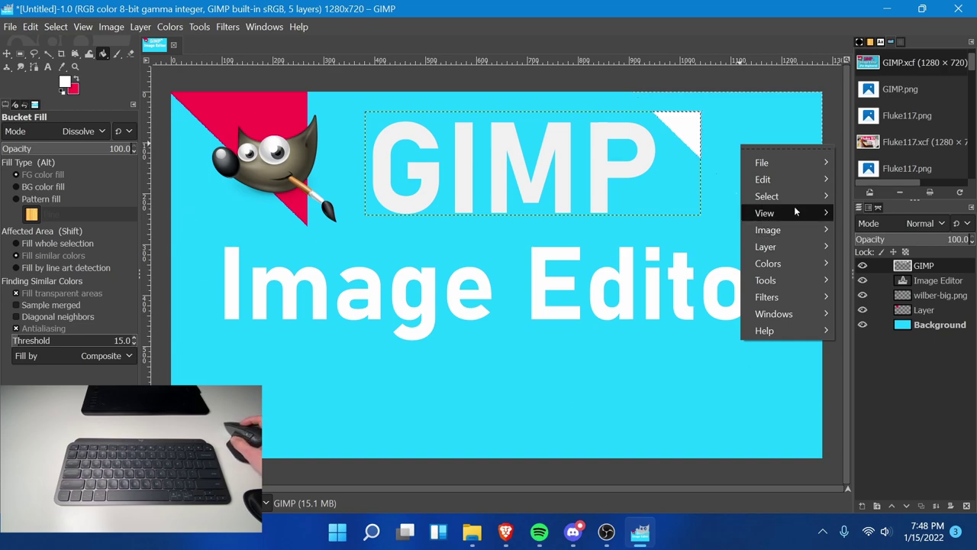
{"action": "mouse_move", "coordinate": [794, 199]}
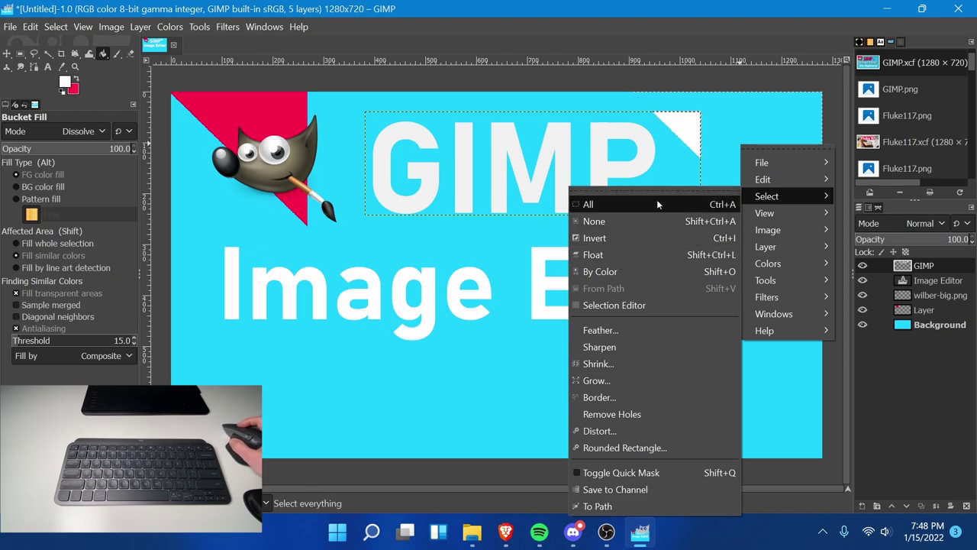
{"action": "left_click", "coordinate": [646, 226]}
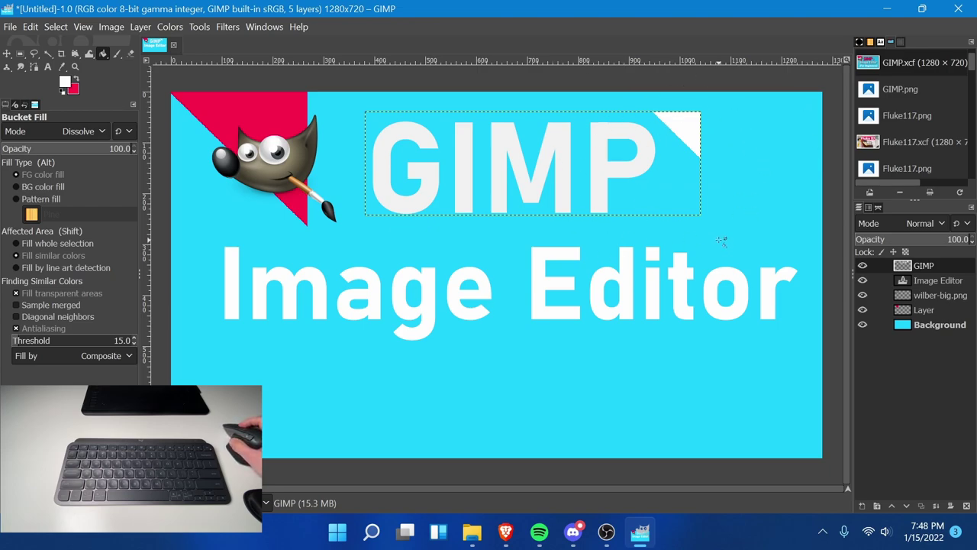
Try filling the transparent area around the GIMP letters with white, and undo the fill.
{"action": "left_click", "coordinate": [670, 192]}
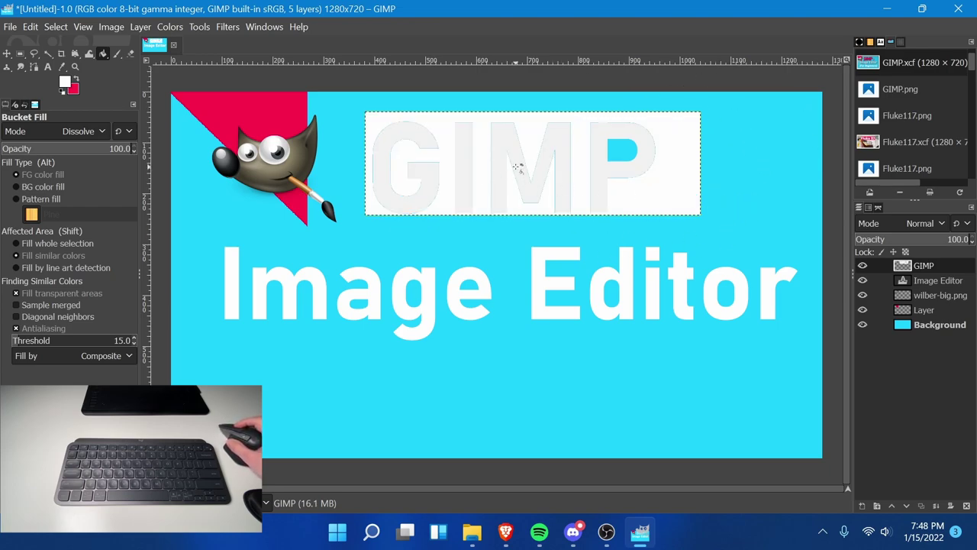
{"action": "key", "text": "ctrl+z"}
{"action": "key", "text": "ctrl+z"}
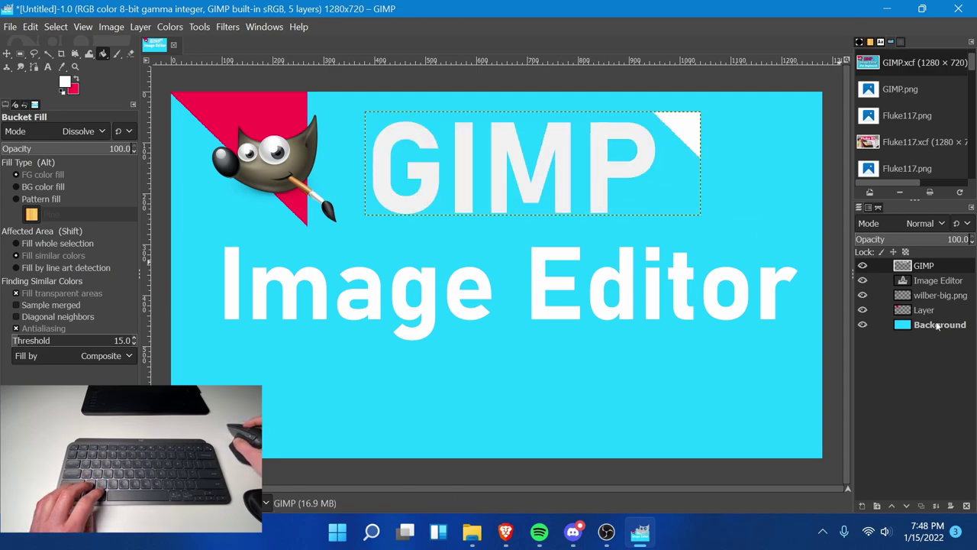
Try filling the whole Background layer with white, and undo the fill.
{"action": "left_click", "coordinate": [916, 325]}
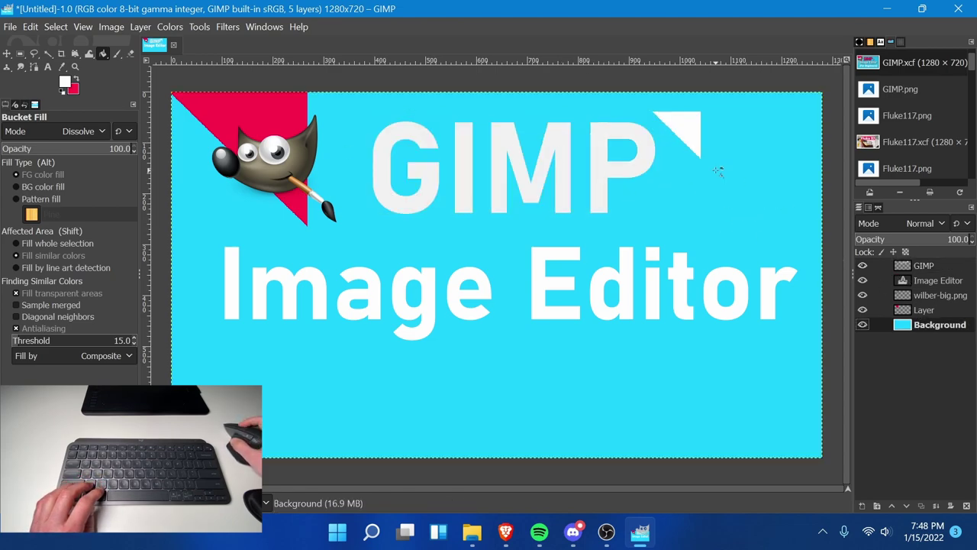
{"action": "left_click", "coordinate": [724, 213]}
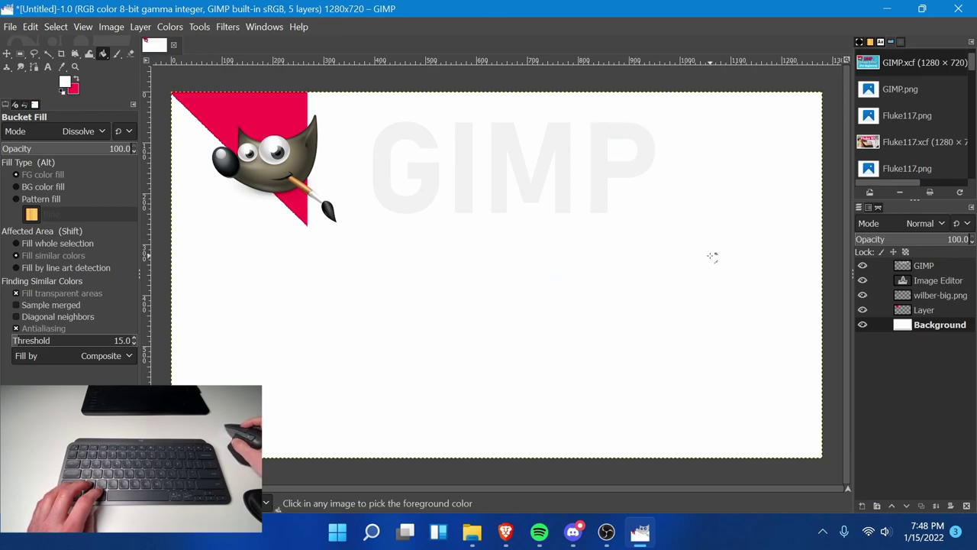
{"action": "key", "text": "ctrl+z"}
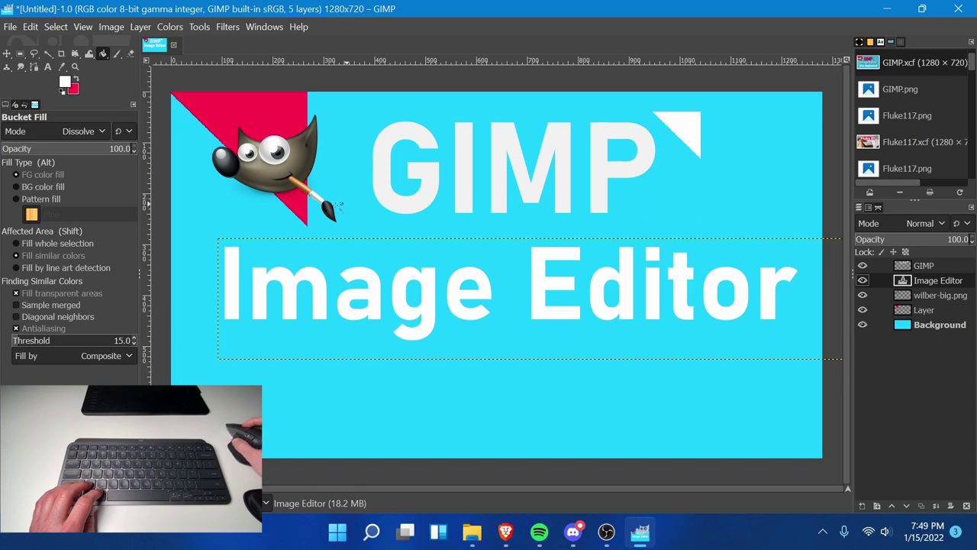
Draw a full-width text box below the Image Editor text and enter "(Beginners Guide)" in it.
{"action": "left_click", "coordinate": [48, 67]}
{"action": "left_click_drag", "start_coordinate": [198, 361], "coordinate": [836, 454]}
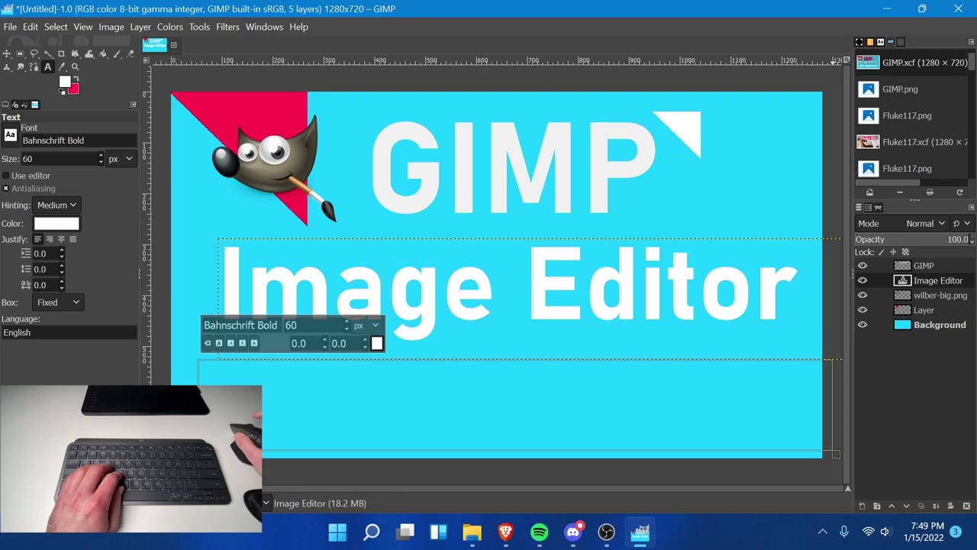
{"action": "type", "text": "(B"}
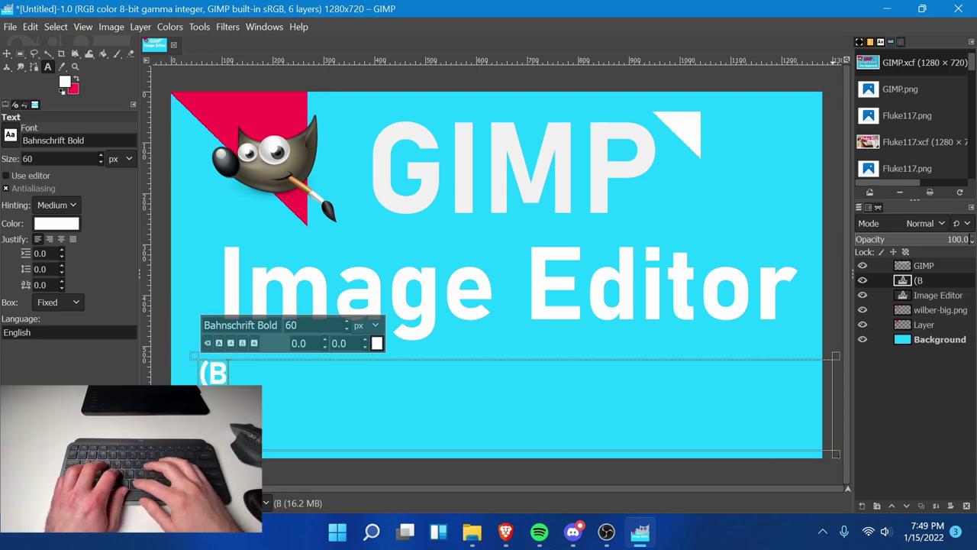
{"action": "type", "text": "eginner s Guide)"}
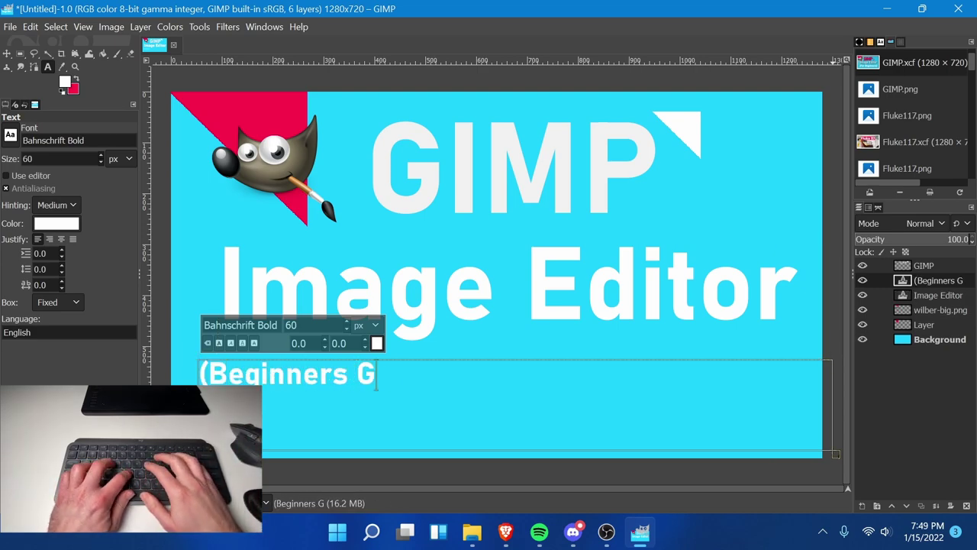
Replace the wording inside the parentheses so the text reads "(For Beginners)".
{"action": "left_click_drag", "start_coordinate": [441, 374], "coordinate": [200, 375]}
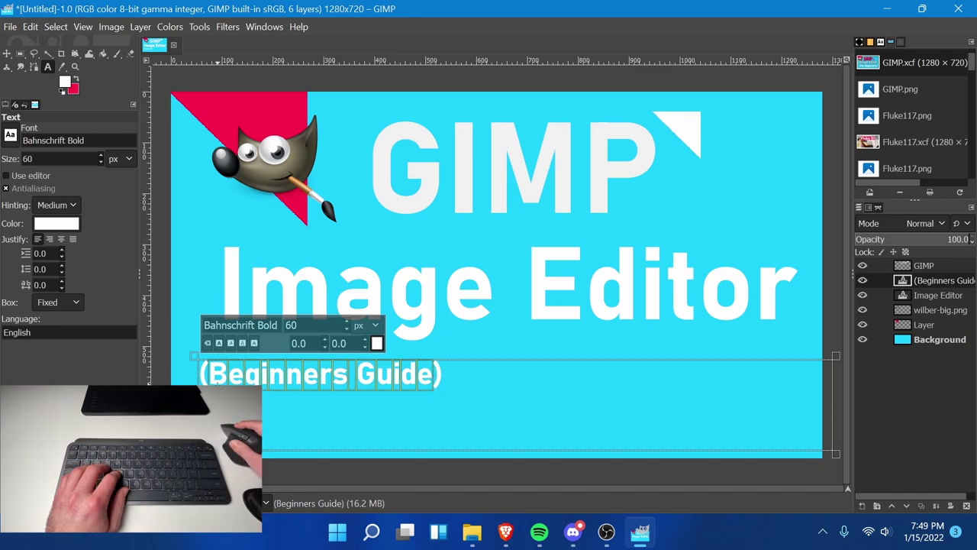
{"action": "type", "text": "Fo"}
{"action": "type", "text": "r Beginners"}
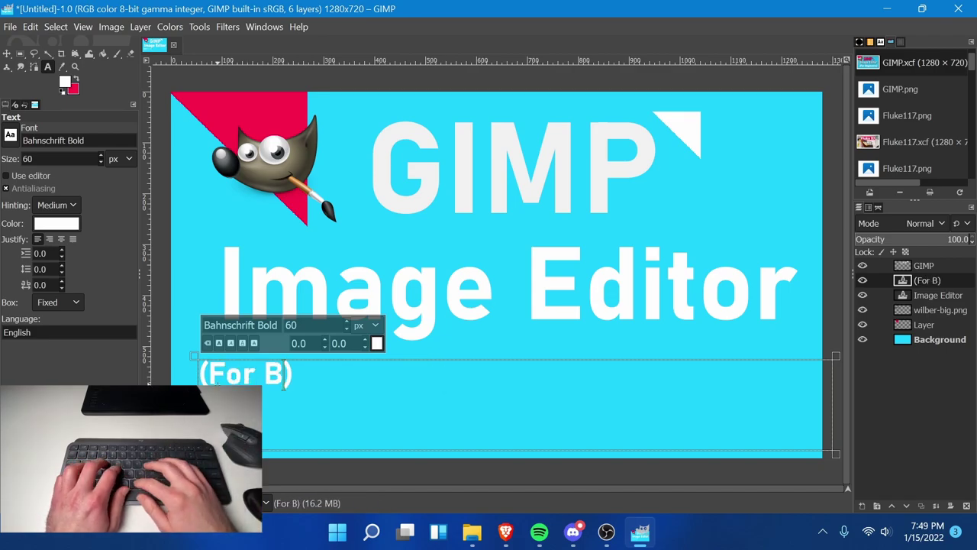
Change the font of the entire "(For Beginners)" text to Bahnschrift.
{"action": "key", "text": "ctrl+a"}
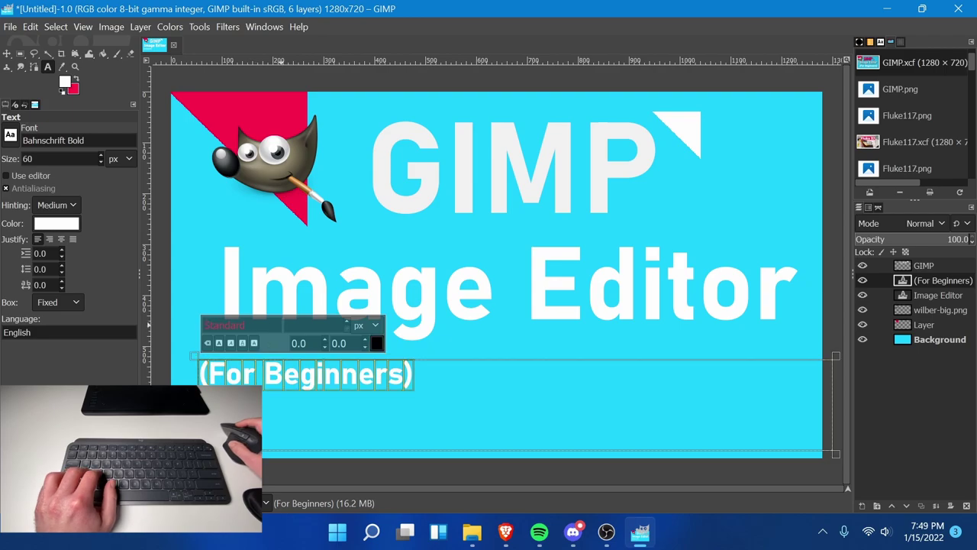
{"action": "left_click", "coordinate": [359, 330]}
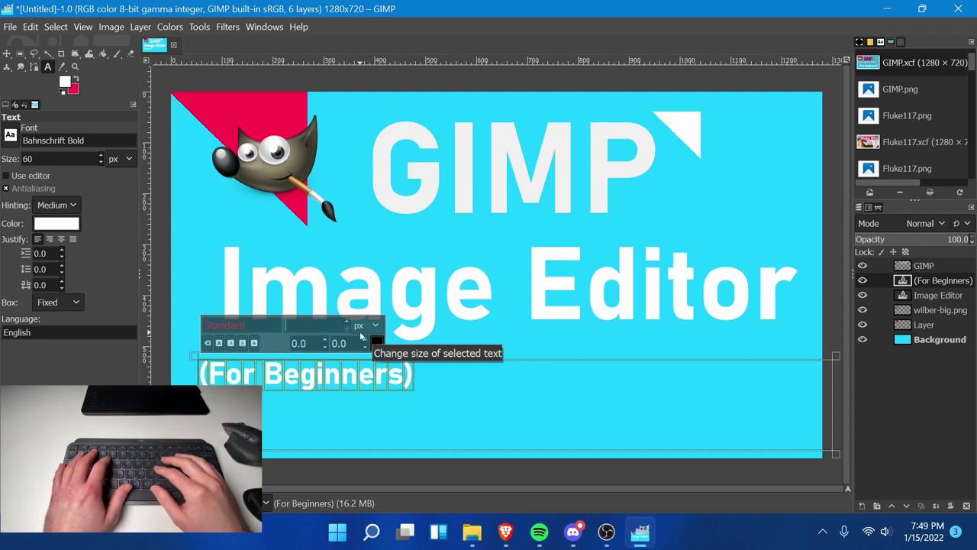
{"action": "left_click", "coordinate": [274, 331]}
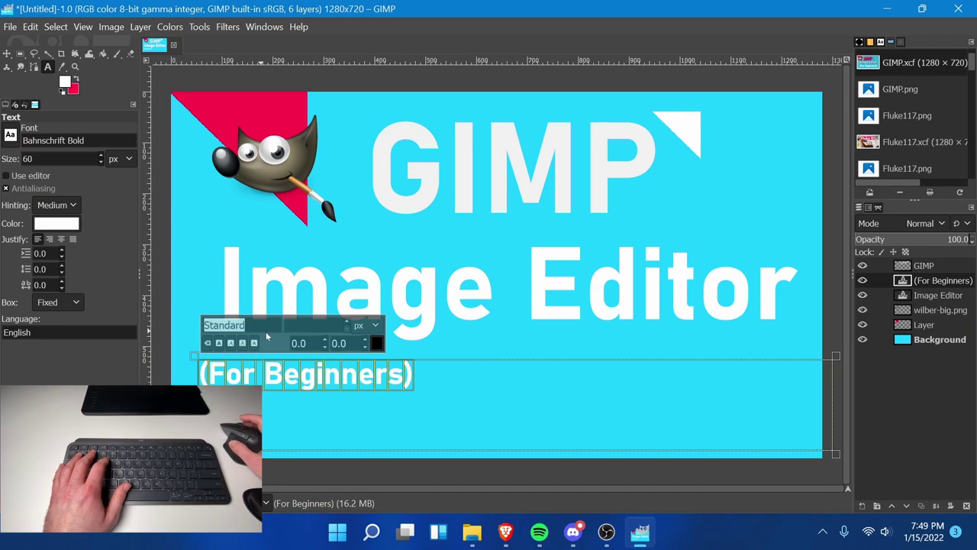
{"action": "type", "text": "Bahnschrift"}
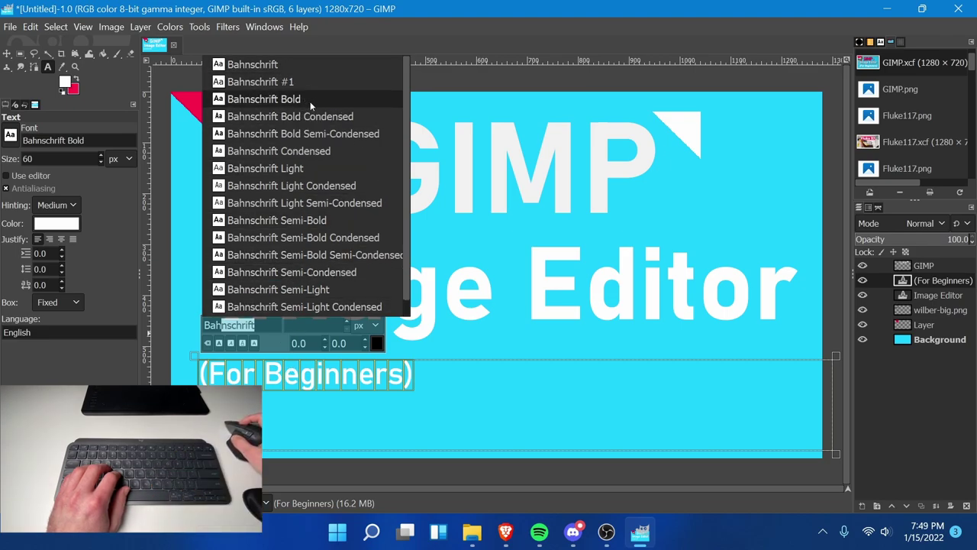
{"action": "left_click", "coordinate": [351, 63]}
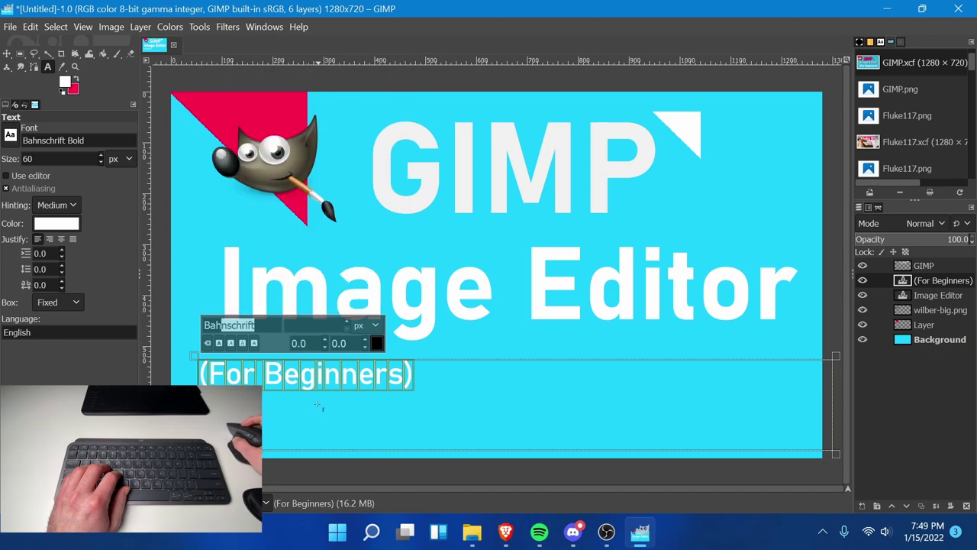
Make the "(For Beginners)" text italic and set its size to 175 px.
{"action": "left_click", "coordinate": [231, 344]}
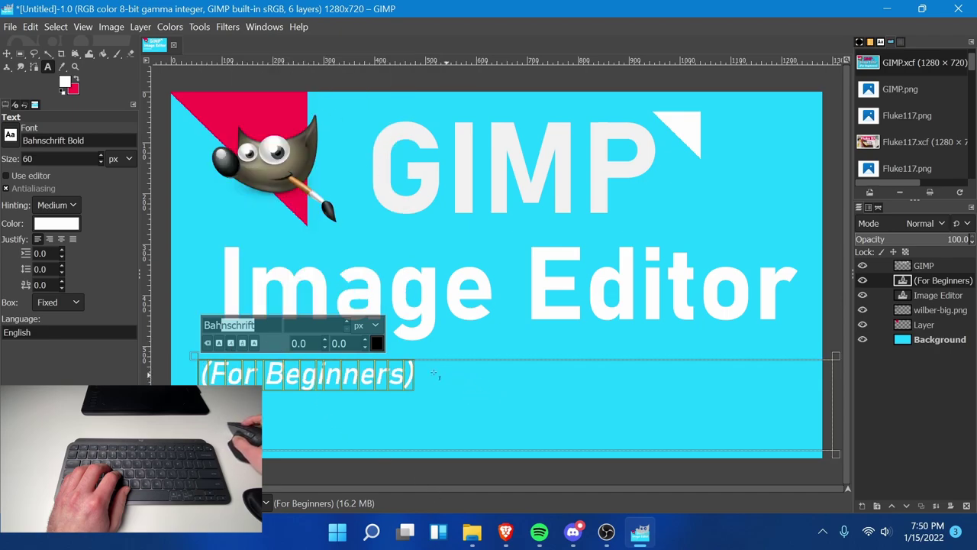
{"action": "key", "text": "Tab"}
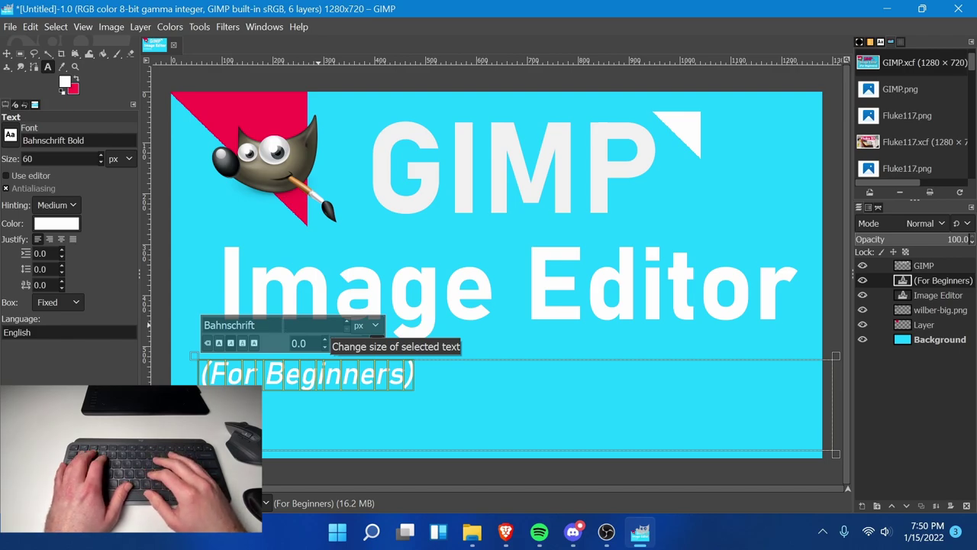
{"action": "type", "text": "175"}
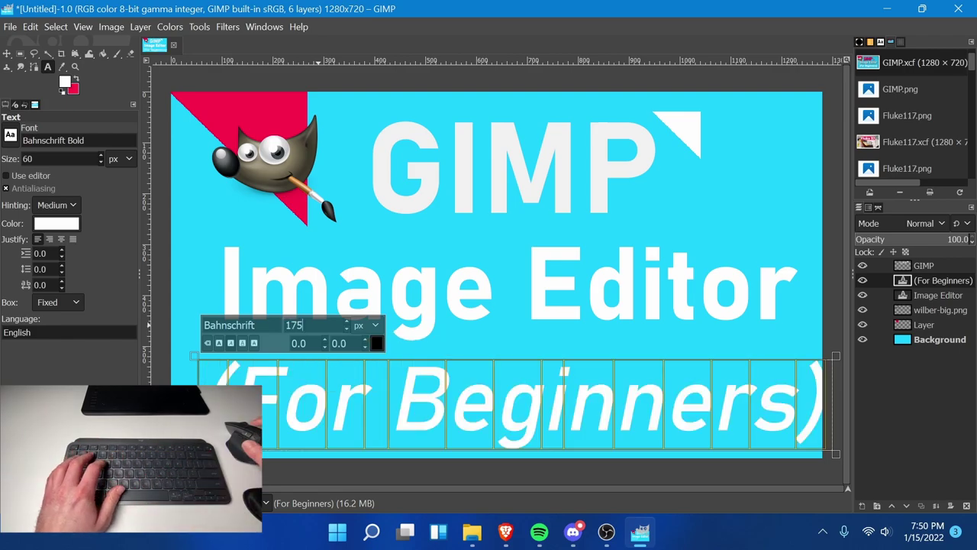
Set the "(For Beginners)" text size to 150 px and move the text to sit centred beneath the Image Editor line.
{"action": "key", "text": "Return"}
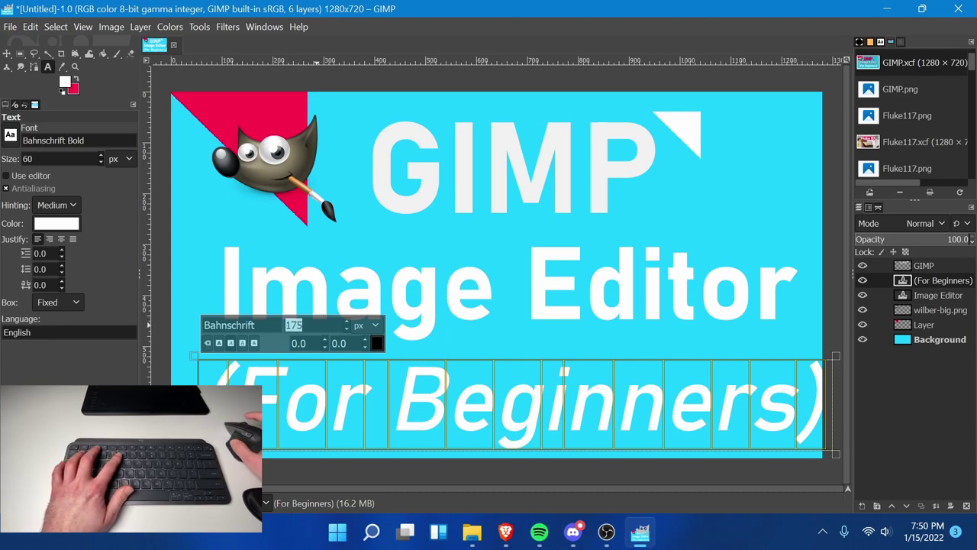
{"action": "type", "text": "150"}
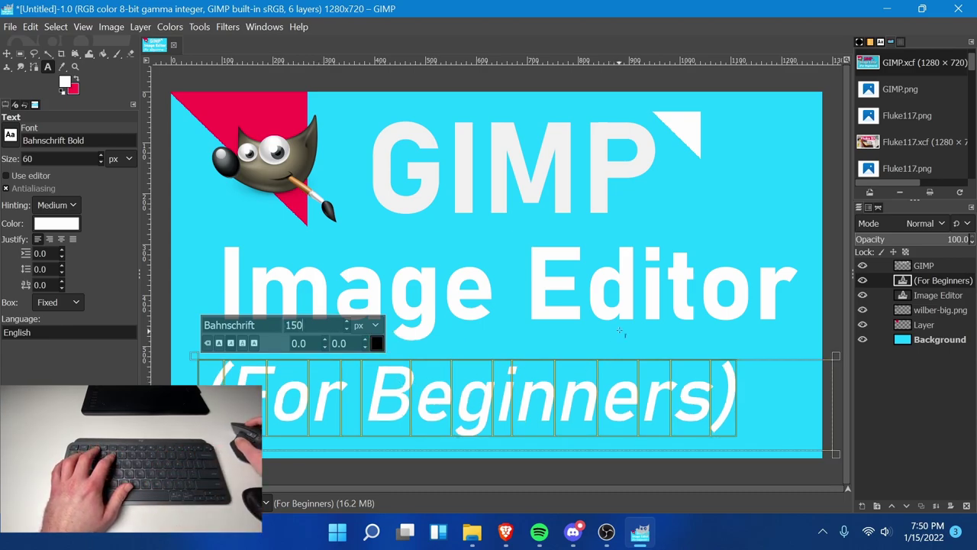
{"action": "type", "text": "m"}
{"action": "left_click_drag", "start_coordinate": [445, 395], "coordinate": [446, 395]}
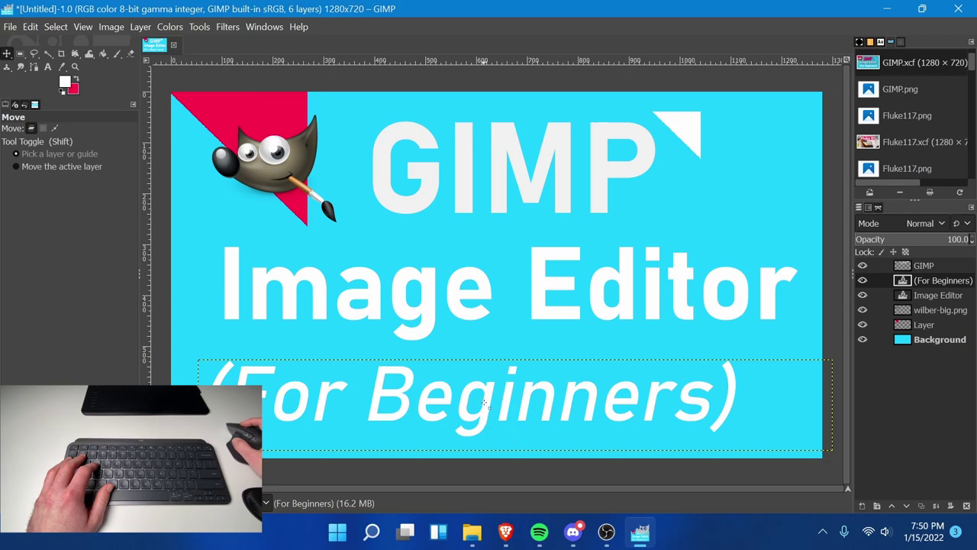
{"action": "left_click_drag", "start_coordinate": [484, 403], "coordinate": [519, 390]}
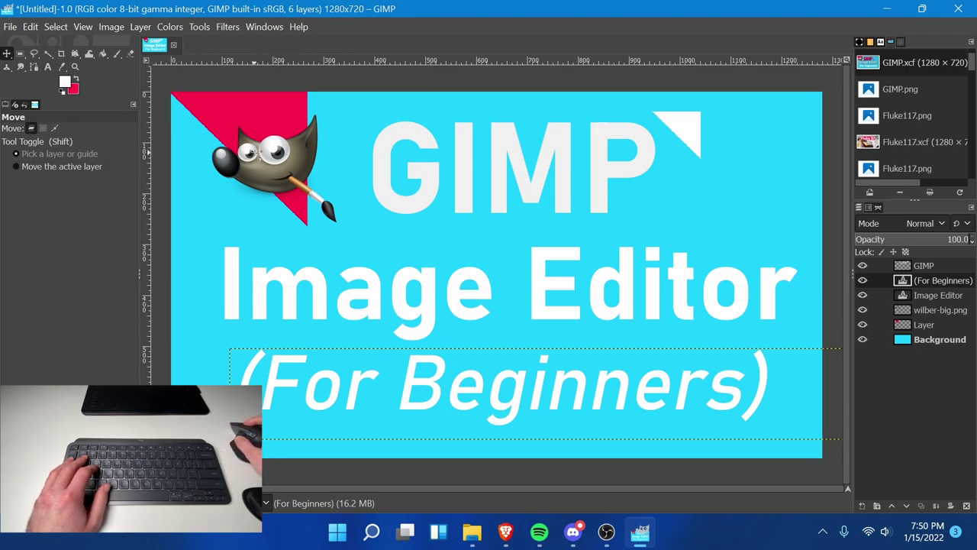
Enlarge the wilber-big.png layer proportionally with the Scale tool to about 361 × 270 px.
{"action": "left_click", "coordinate": [75, 56]}
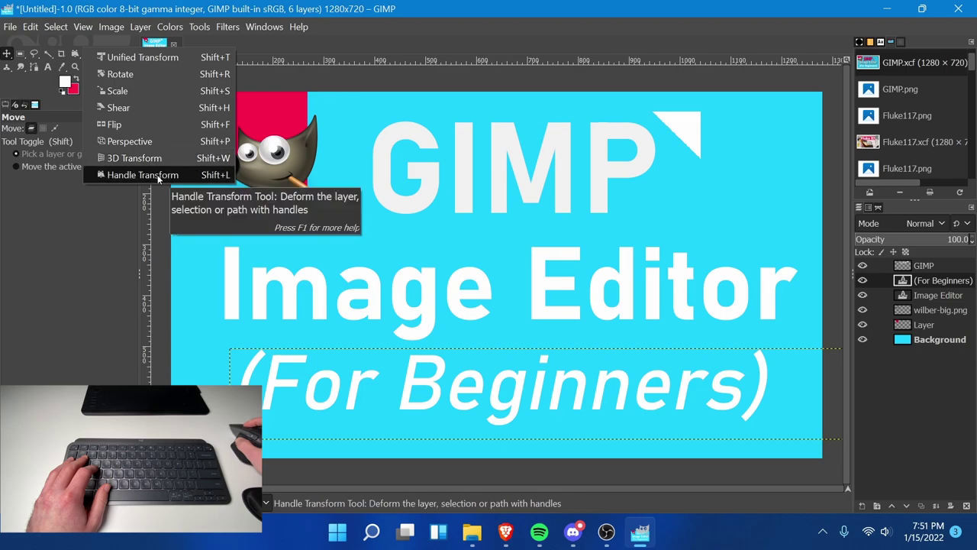
{"action": "left_click", "coordinate": [197, 92]}
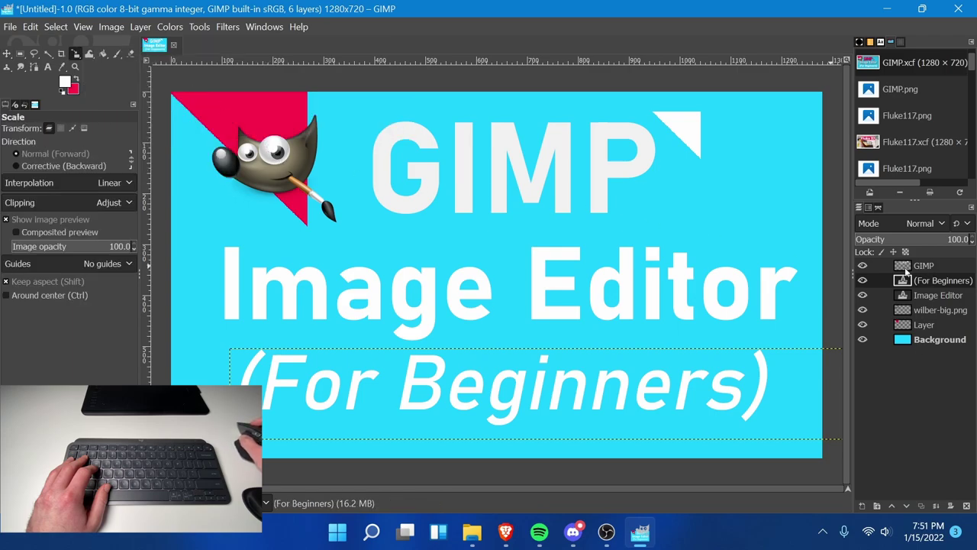
{"action": "left_click", "coordinate": [930, 310]}
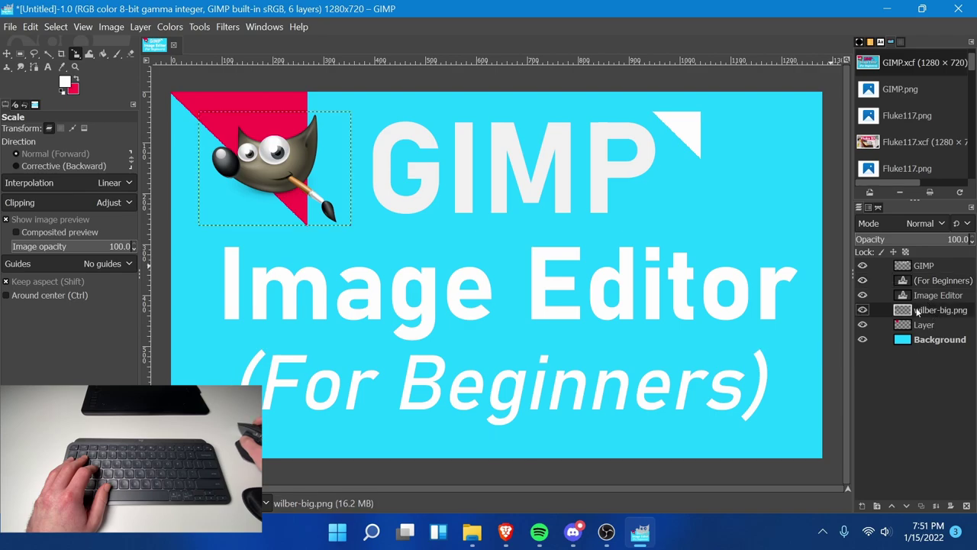
{"action": "left_click", "coordinate": [279, 162]}
{"action": "left_click_drag", "start_coordinate": [344, 217], "coordinate": [371, 258]}
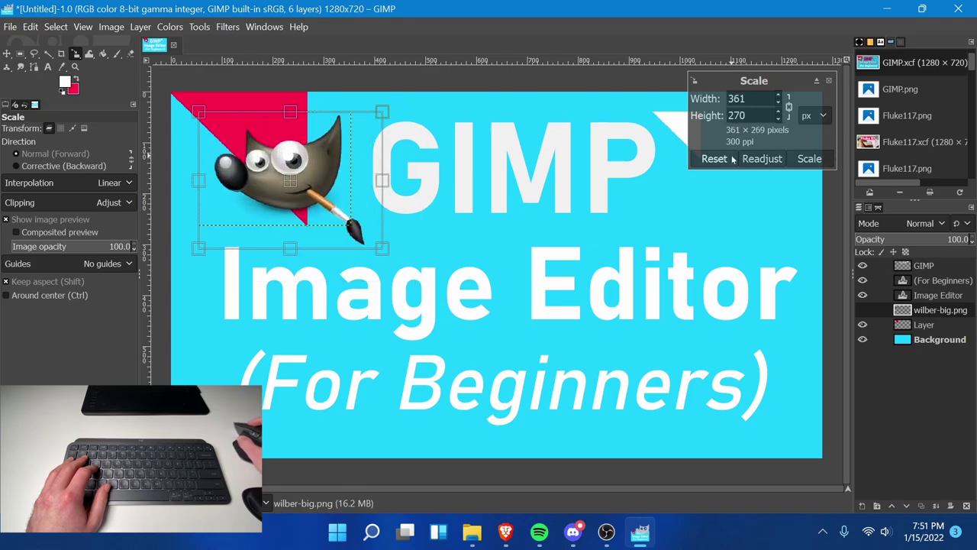